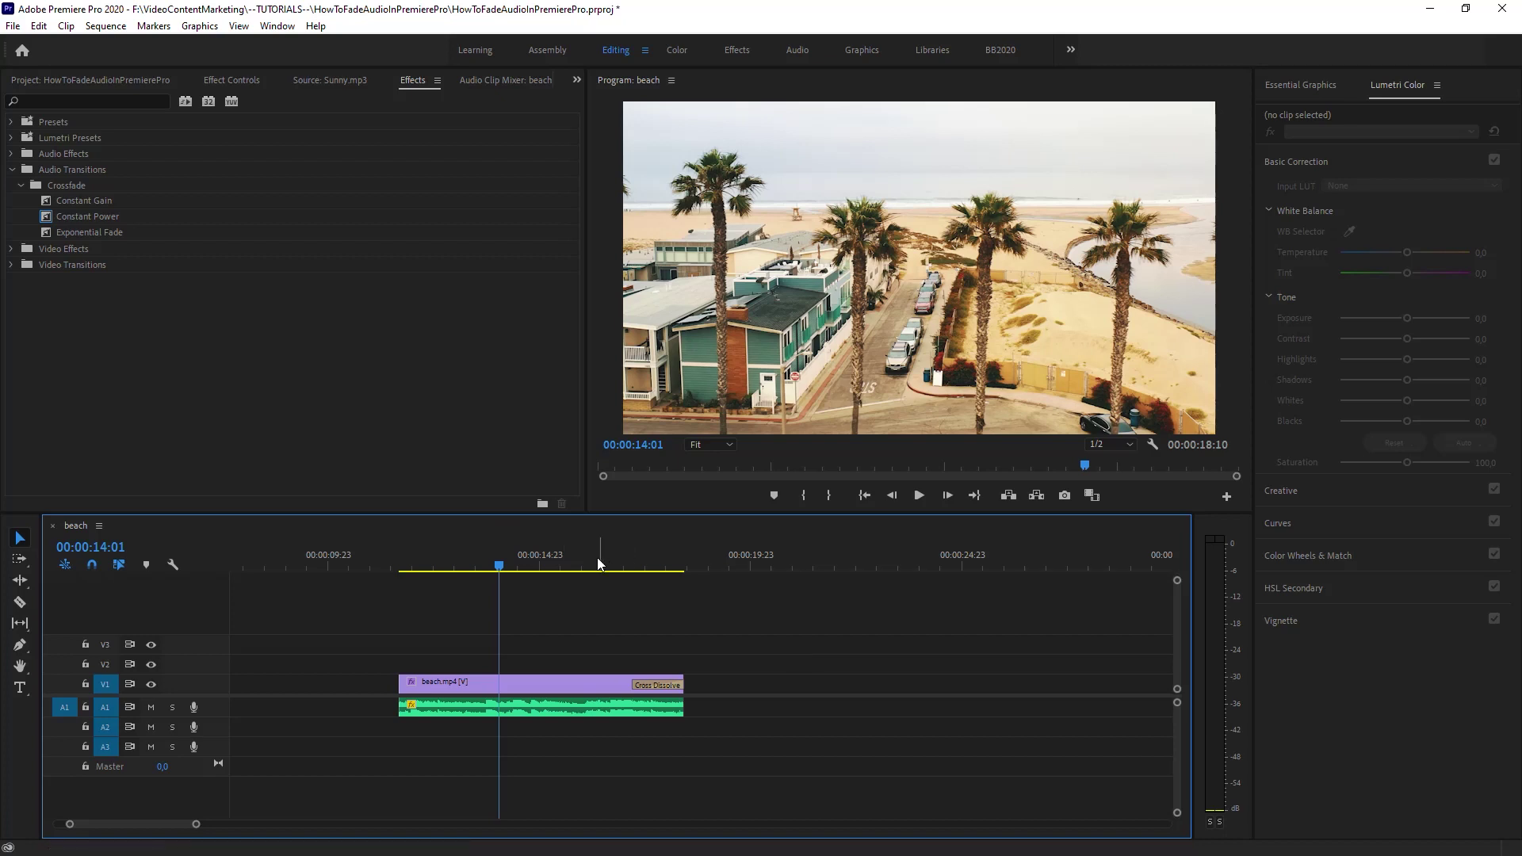
- Play back the final seconds of the beach clip to hear how its audio ends without a fade
mouse_move(602, 567)
mouse_down()
mouse_move(682, 570)
mouse_move(600, 588)
mouse_up()
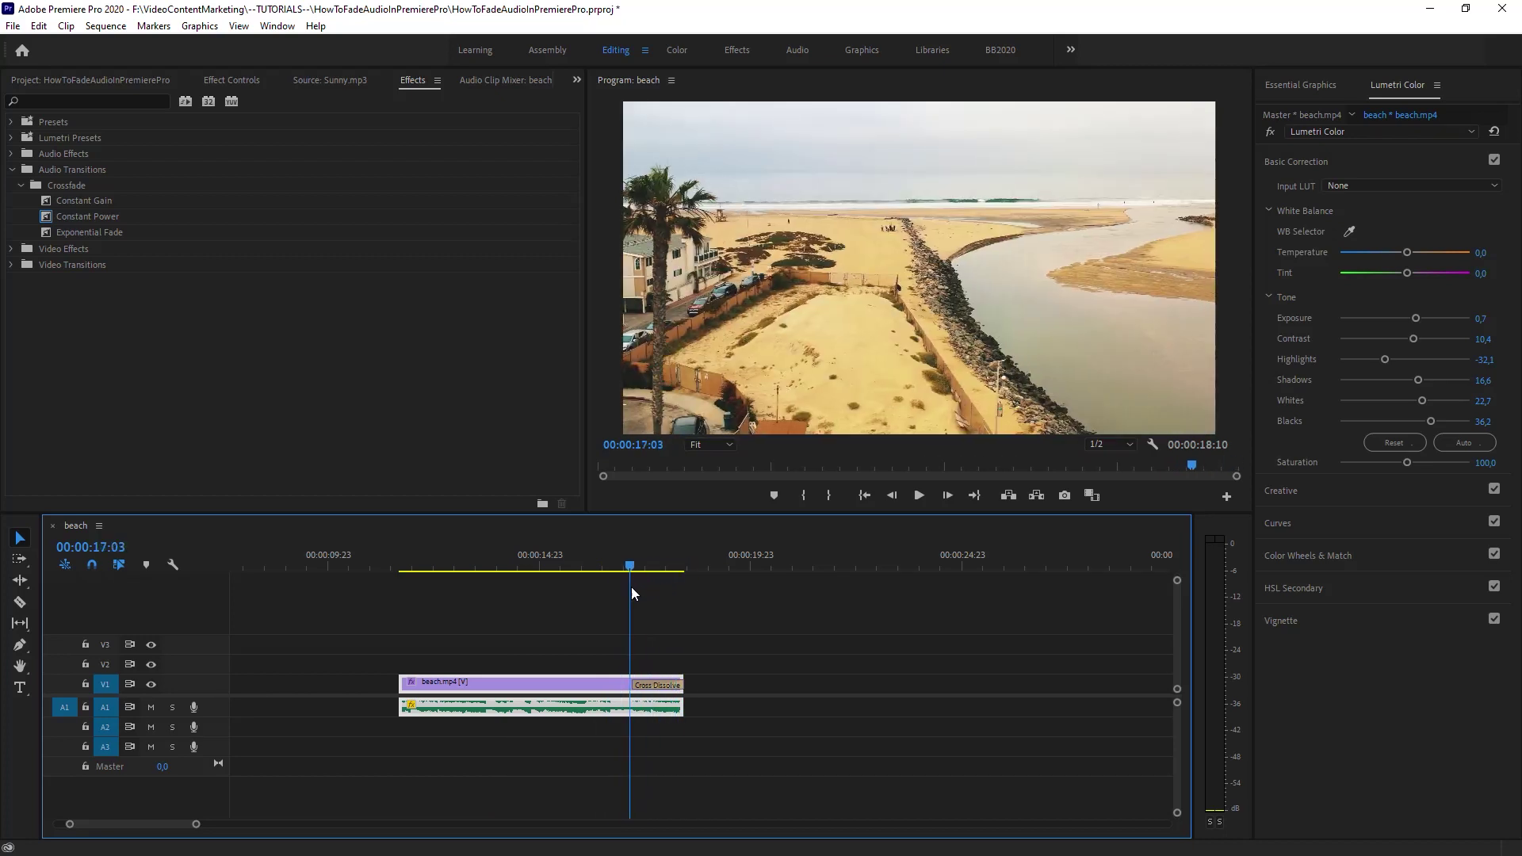
click(700, 596)
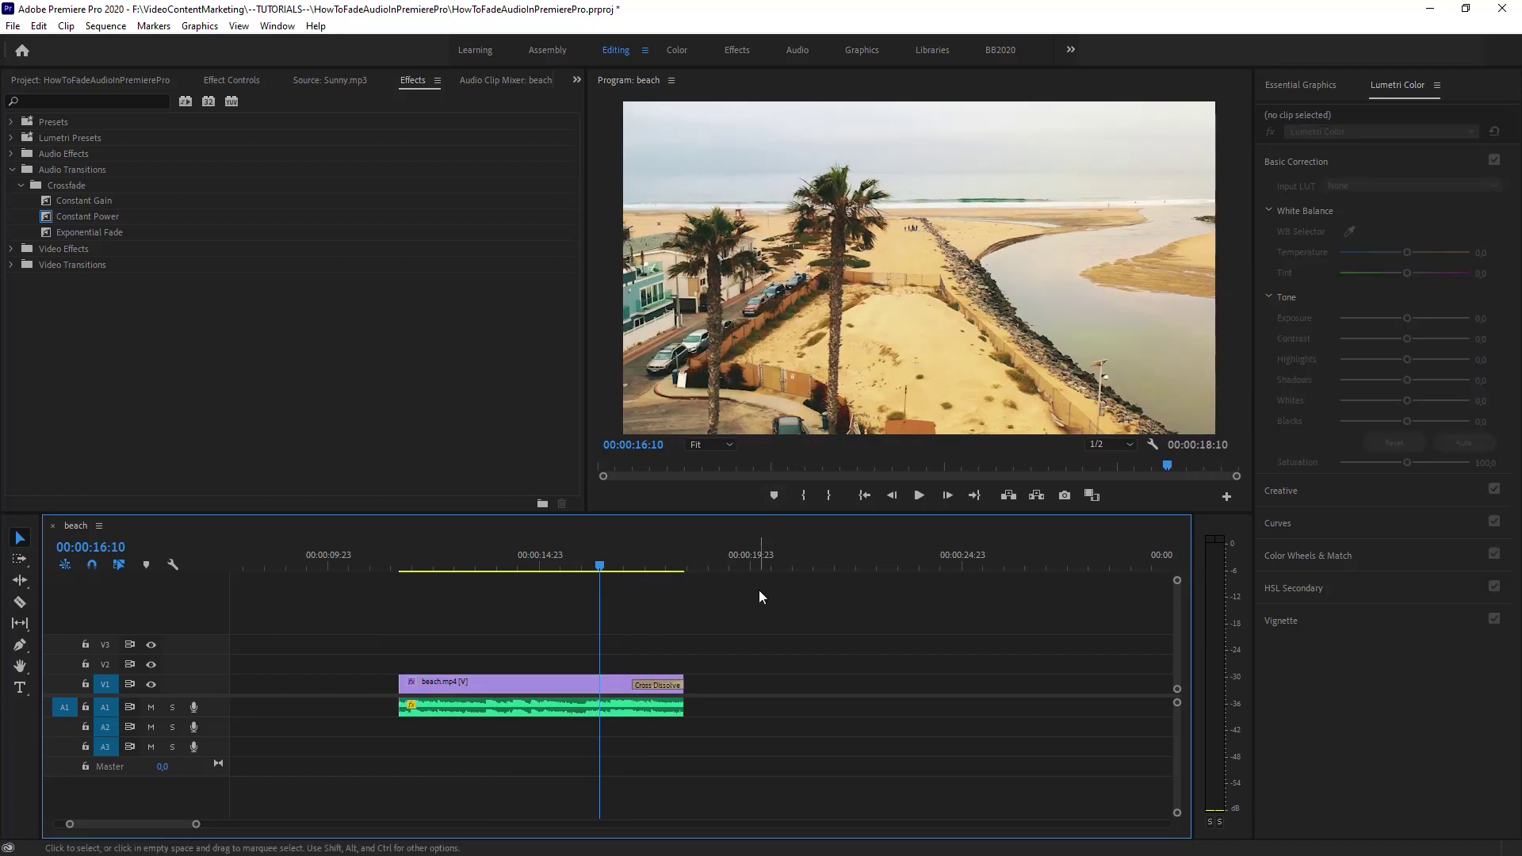
key(space)
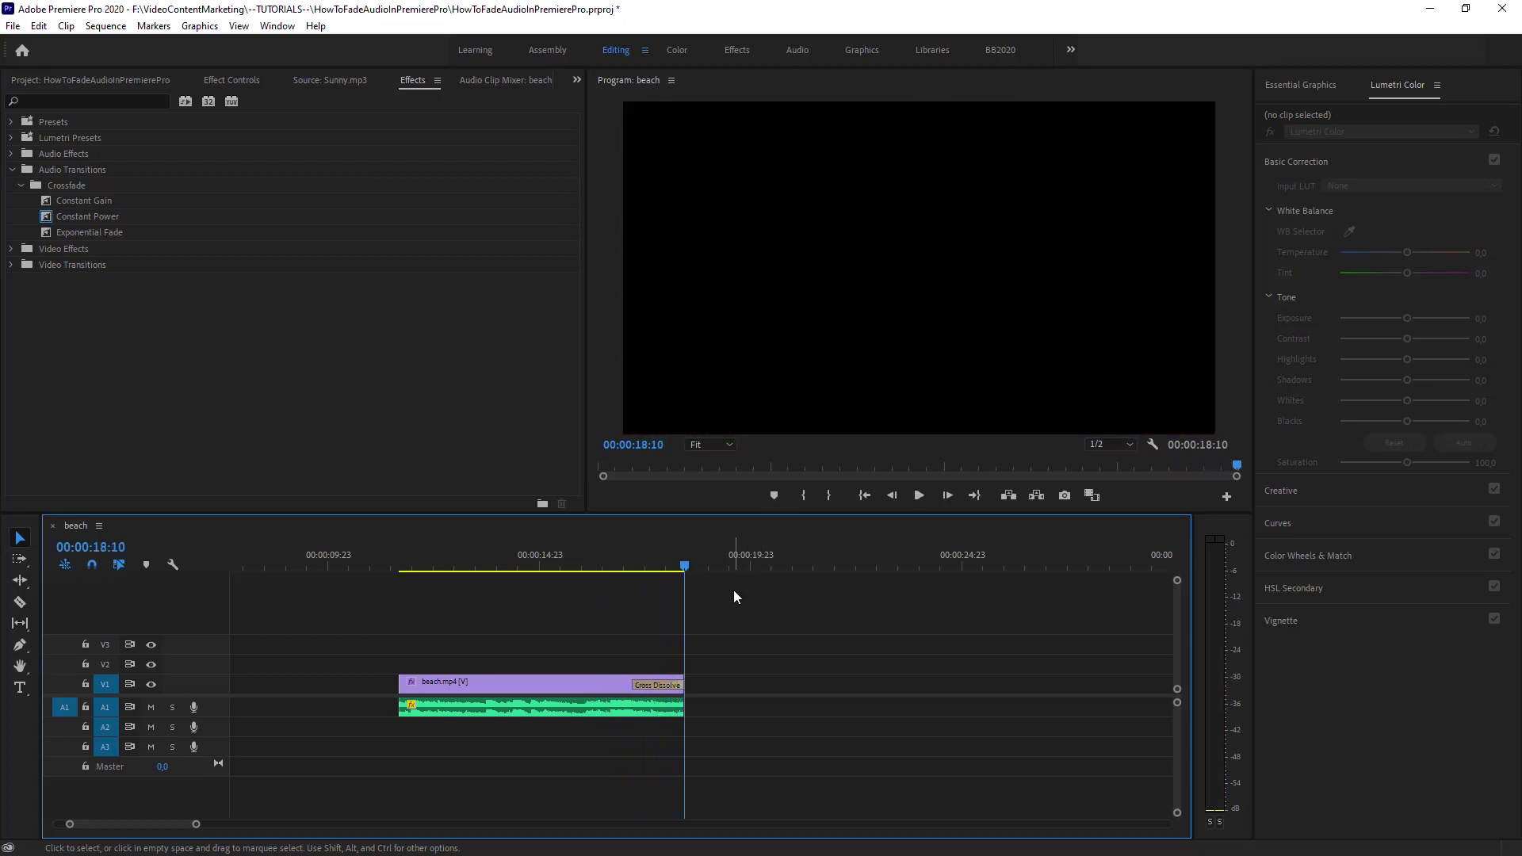
- Apply the default Constant Power transition to the beach clip's audio and delete the one at its start
click(554, 566)
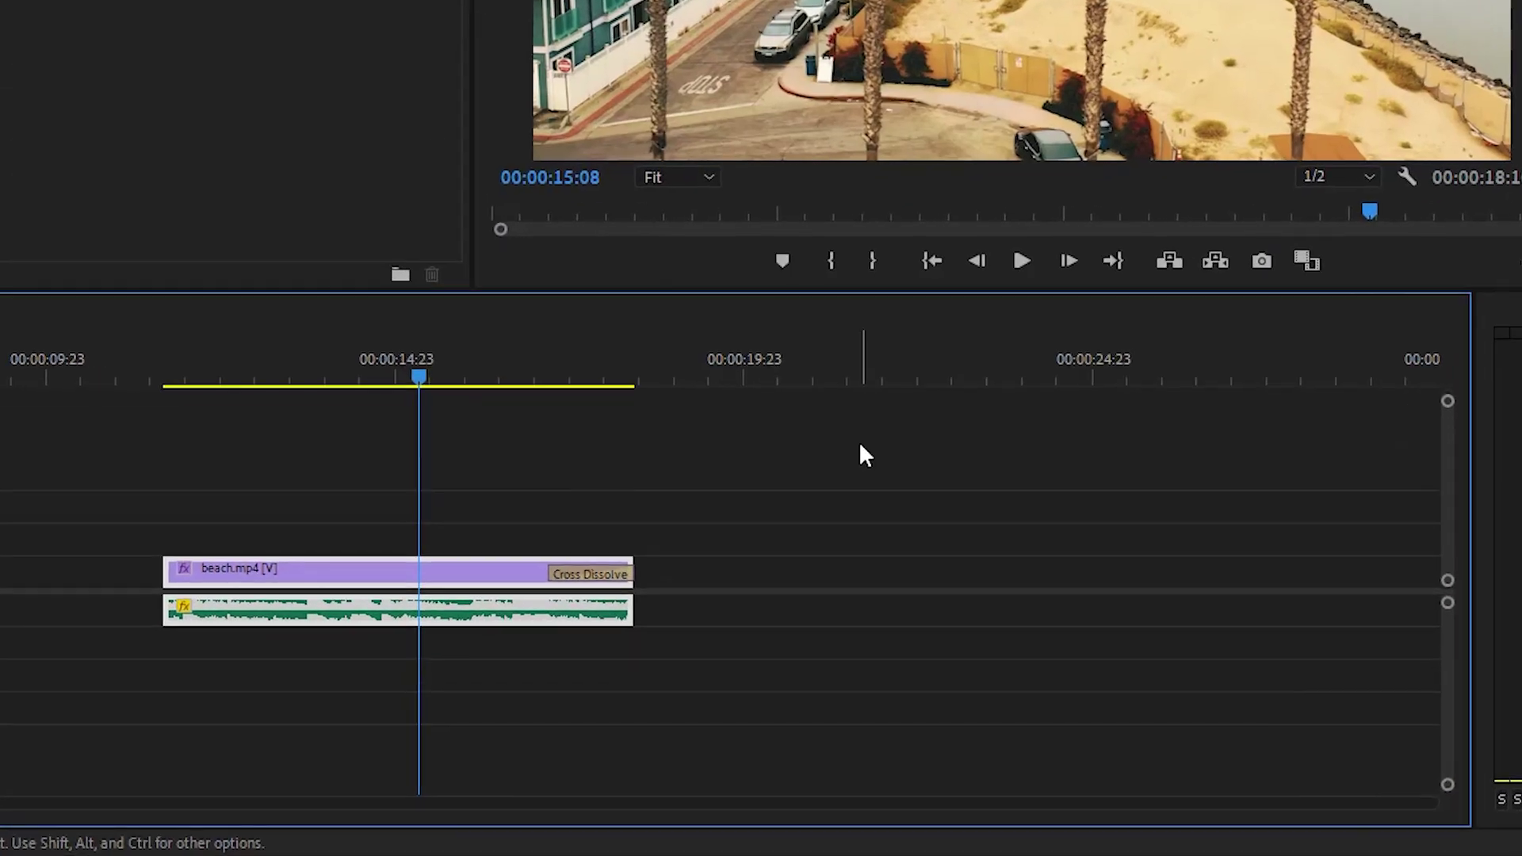
key(ctrl+shift+d)
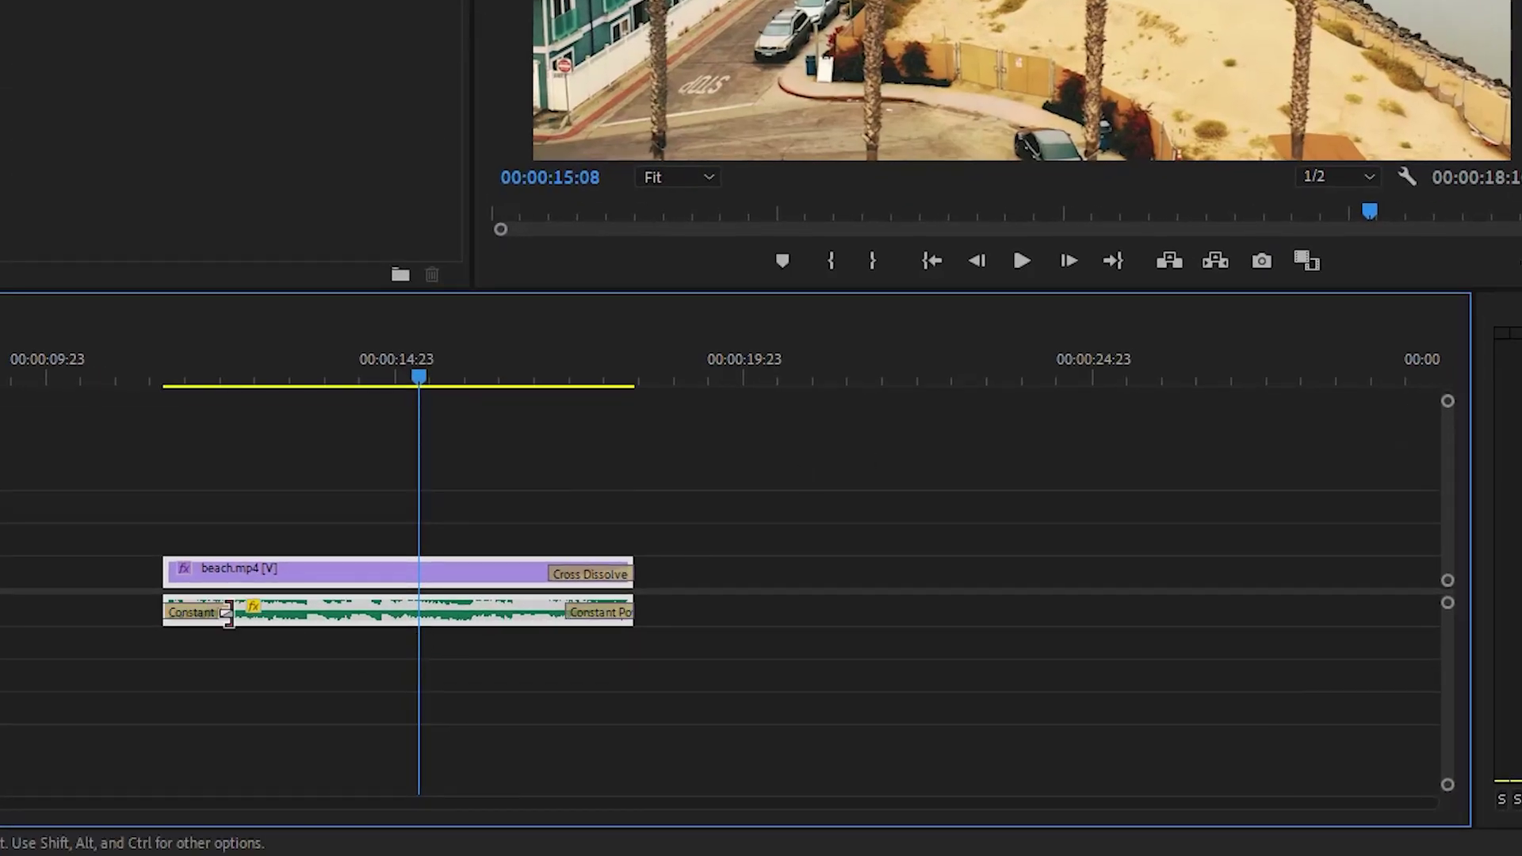
click(204, 609)
key(Delete)
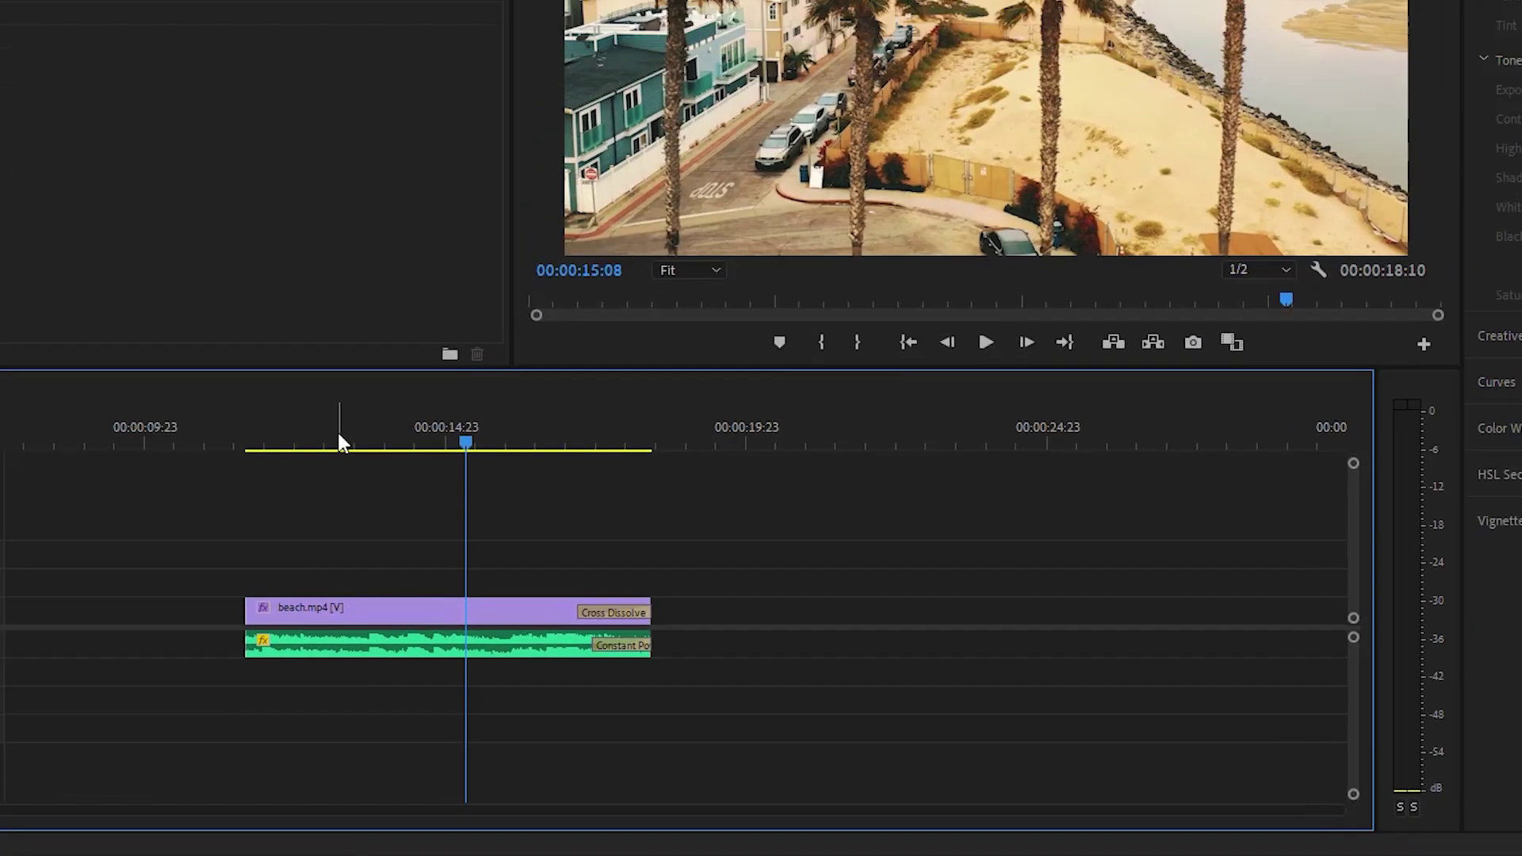
- Play the clip's ending with the audio fade-out, and delete the Constant Power transition from its end
key(space)
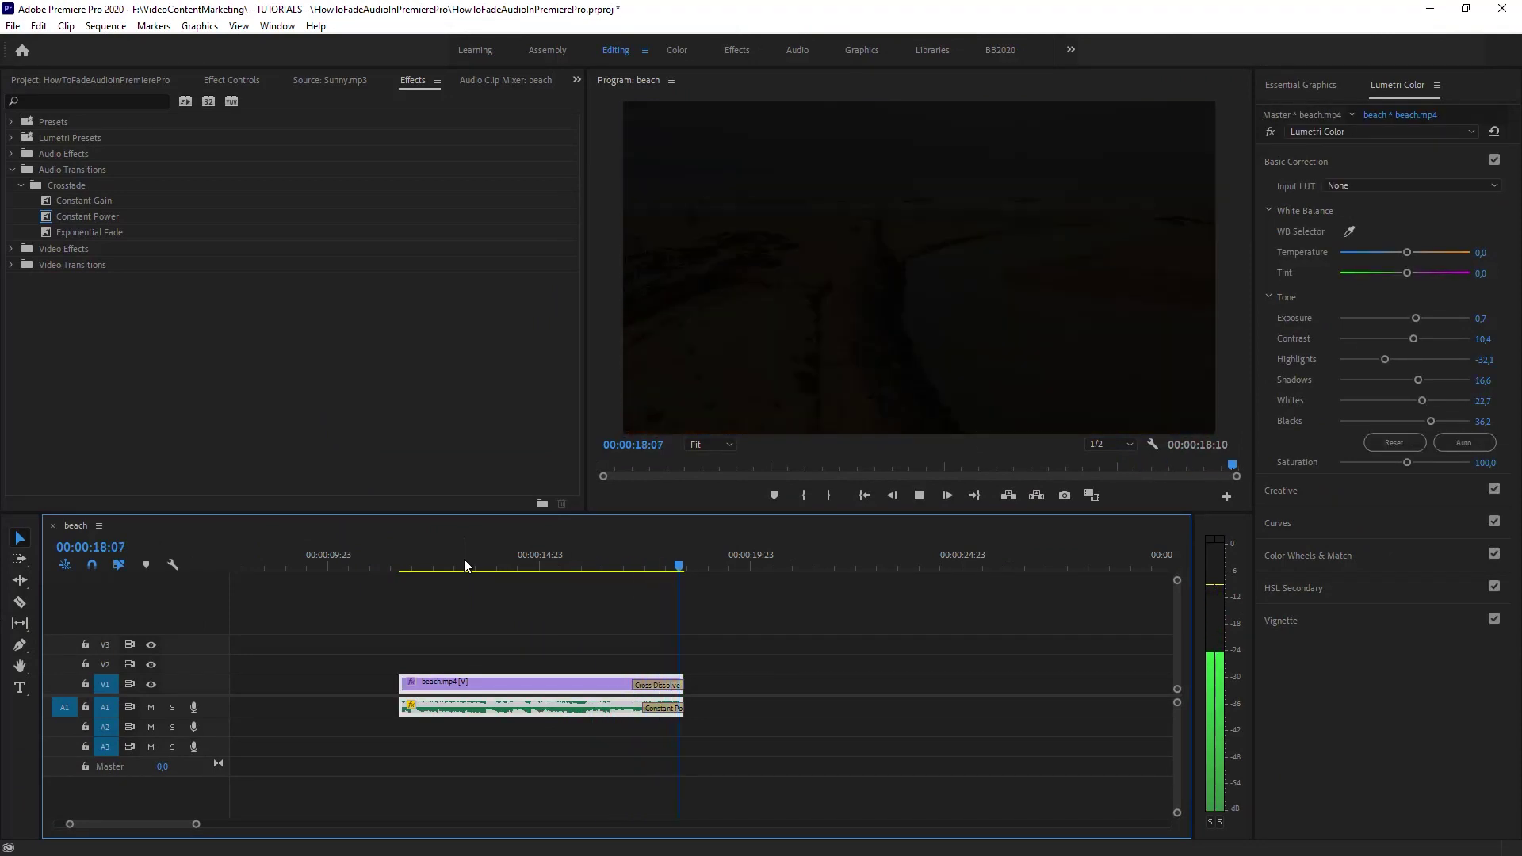
click(809, 648)
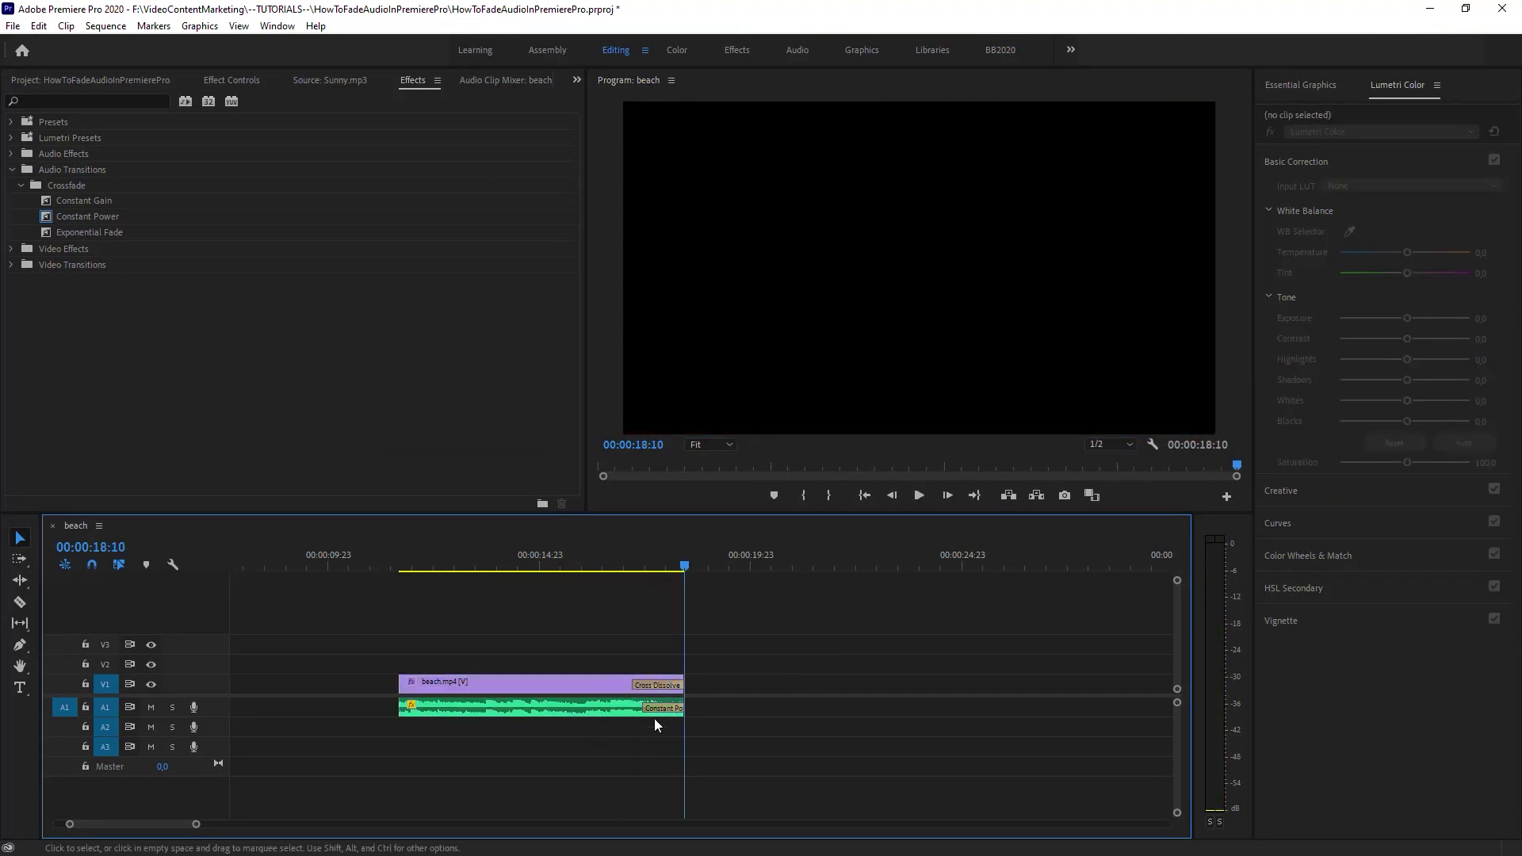
click(664, 710)
key(Delete)
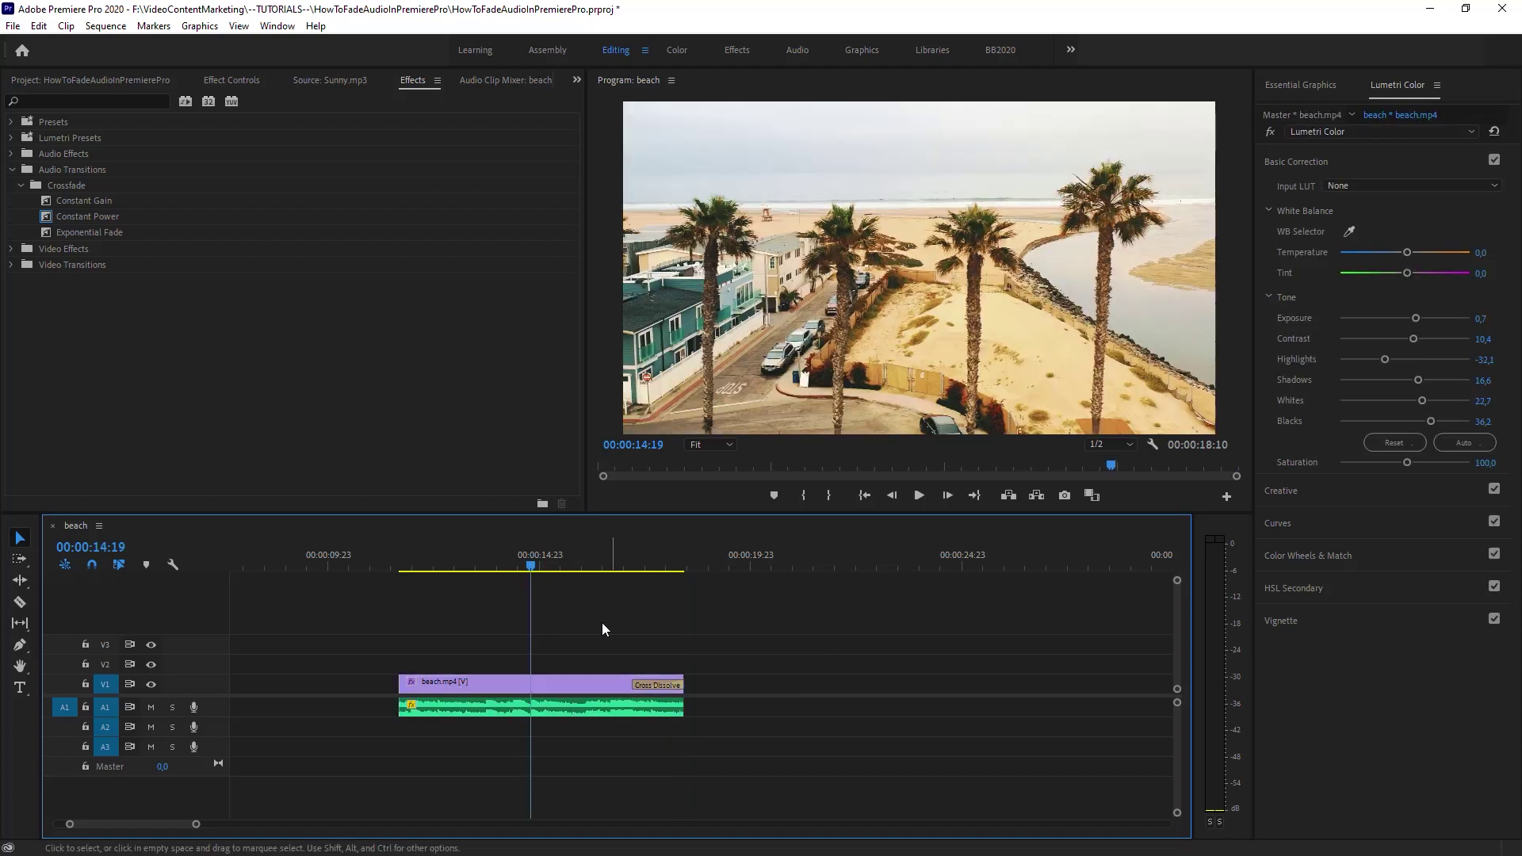
- Add Constant Power transitions to the beach clip's audio again and keep only the one at its end
click(565, 683)
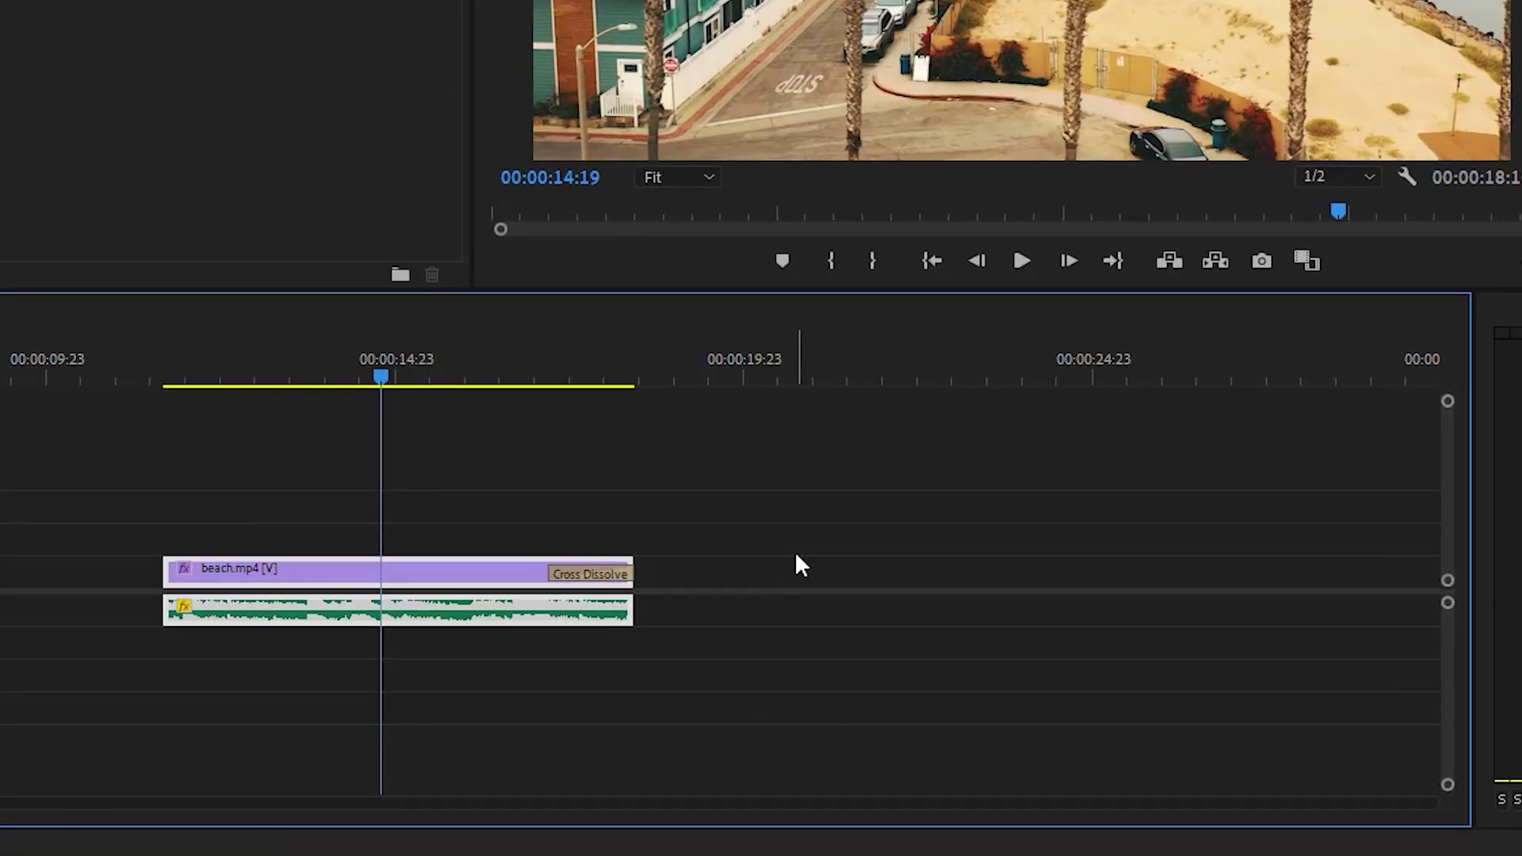
key(ctrl+shift+d)
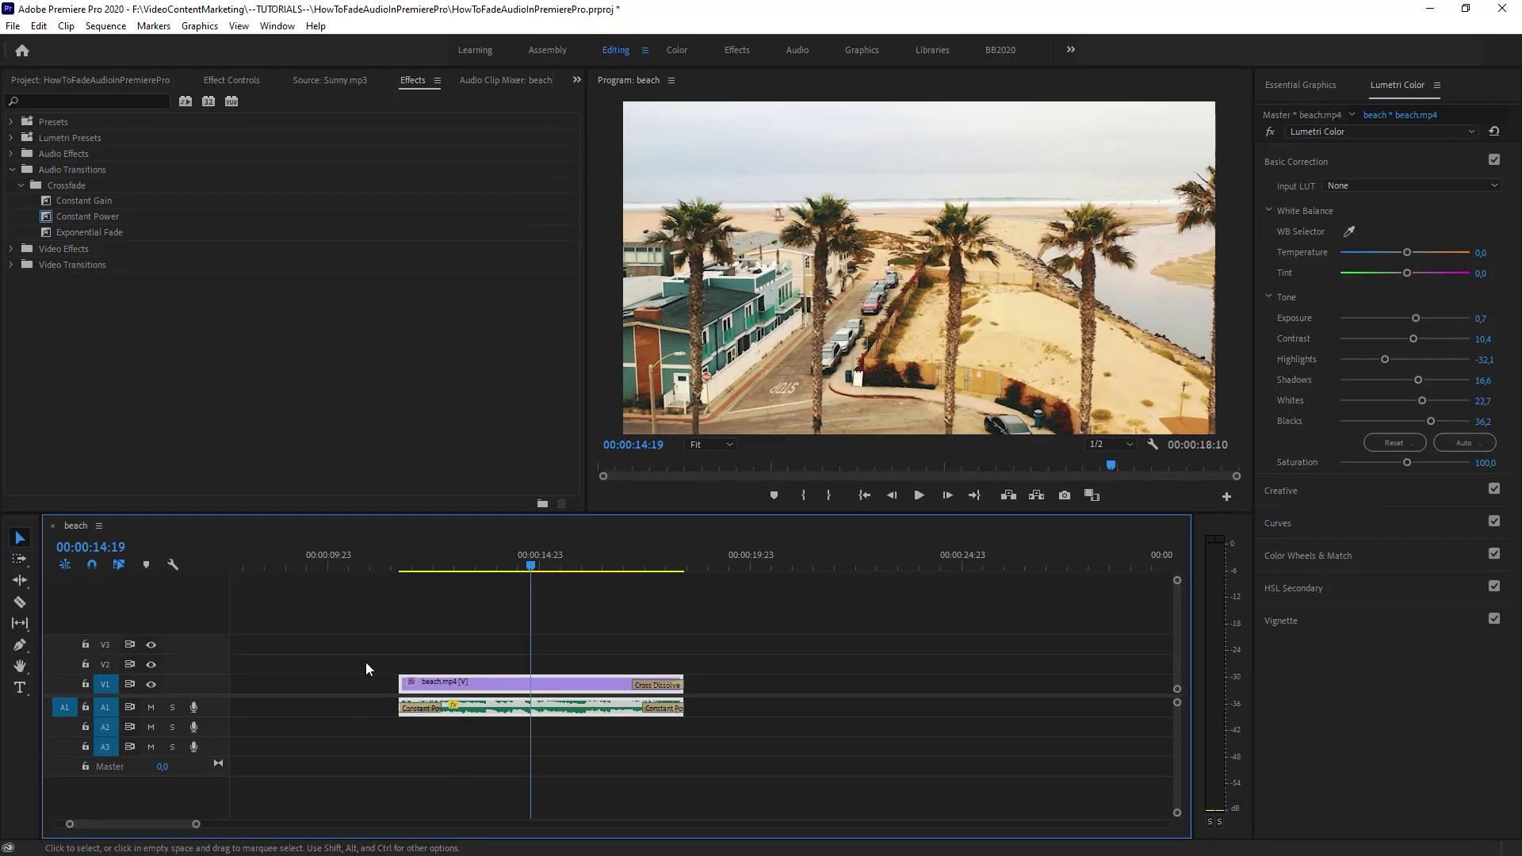
click(417, 709)
key(Delete)
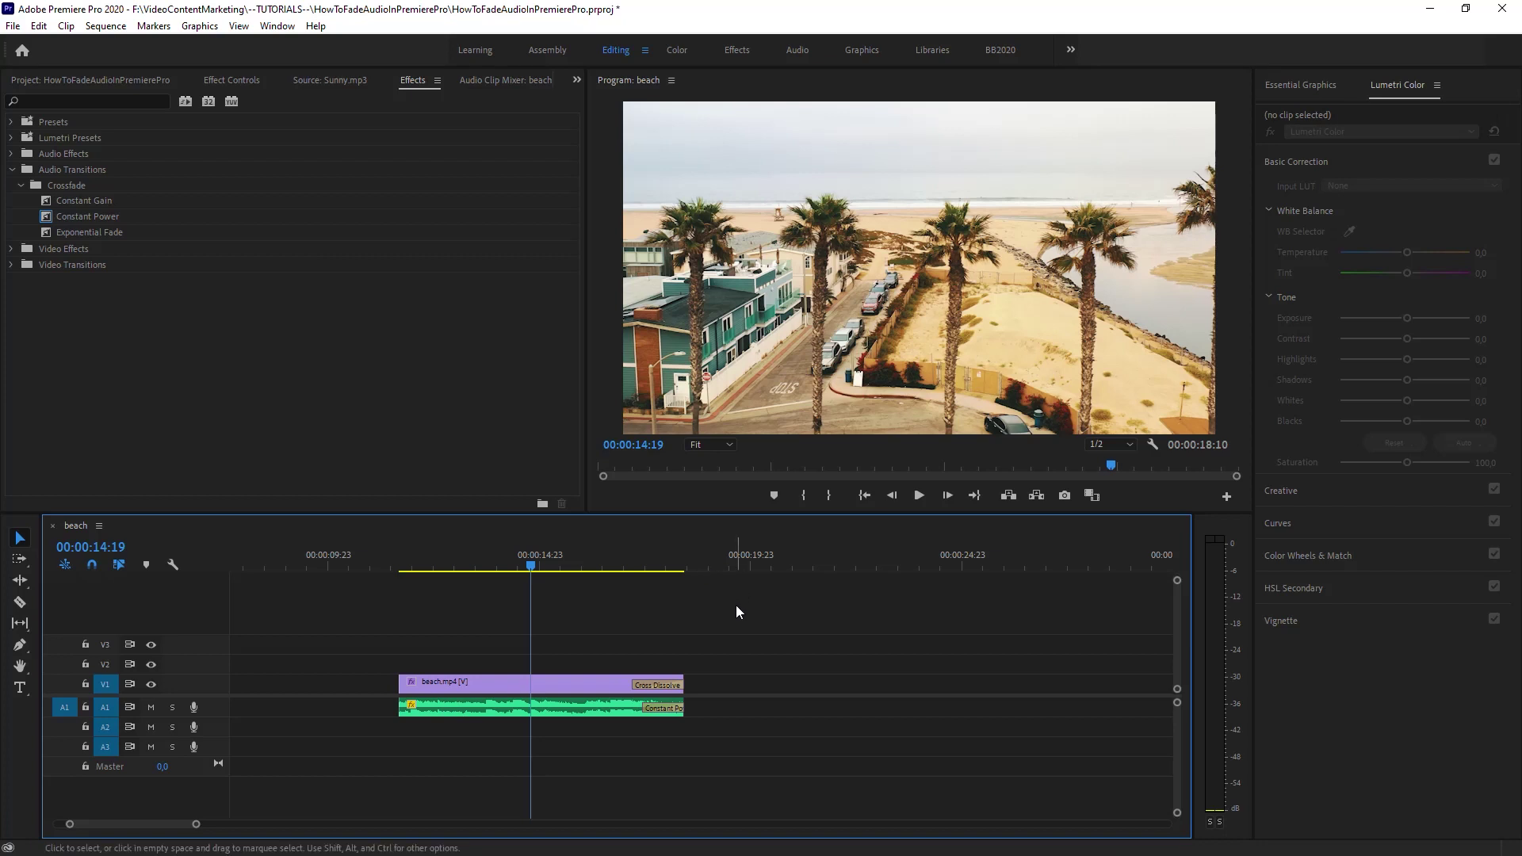
- Listen to the fade at the clip's end again and remove its Constant Power transition
key(space)
click(619, 565)
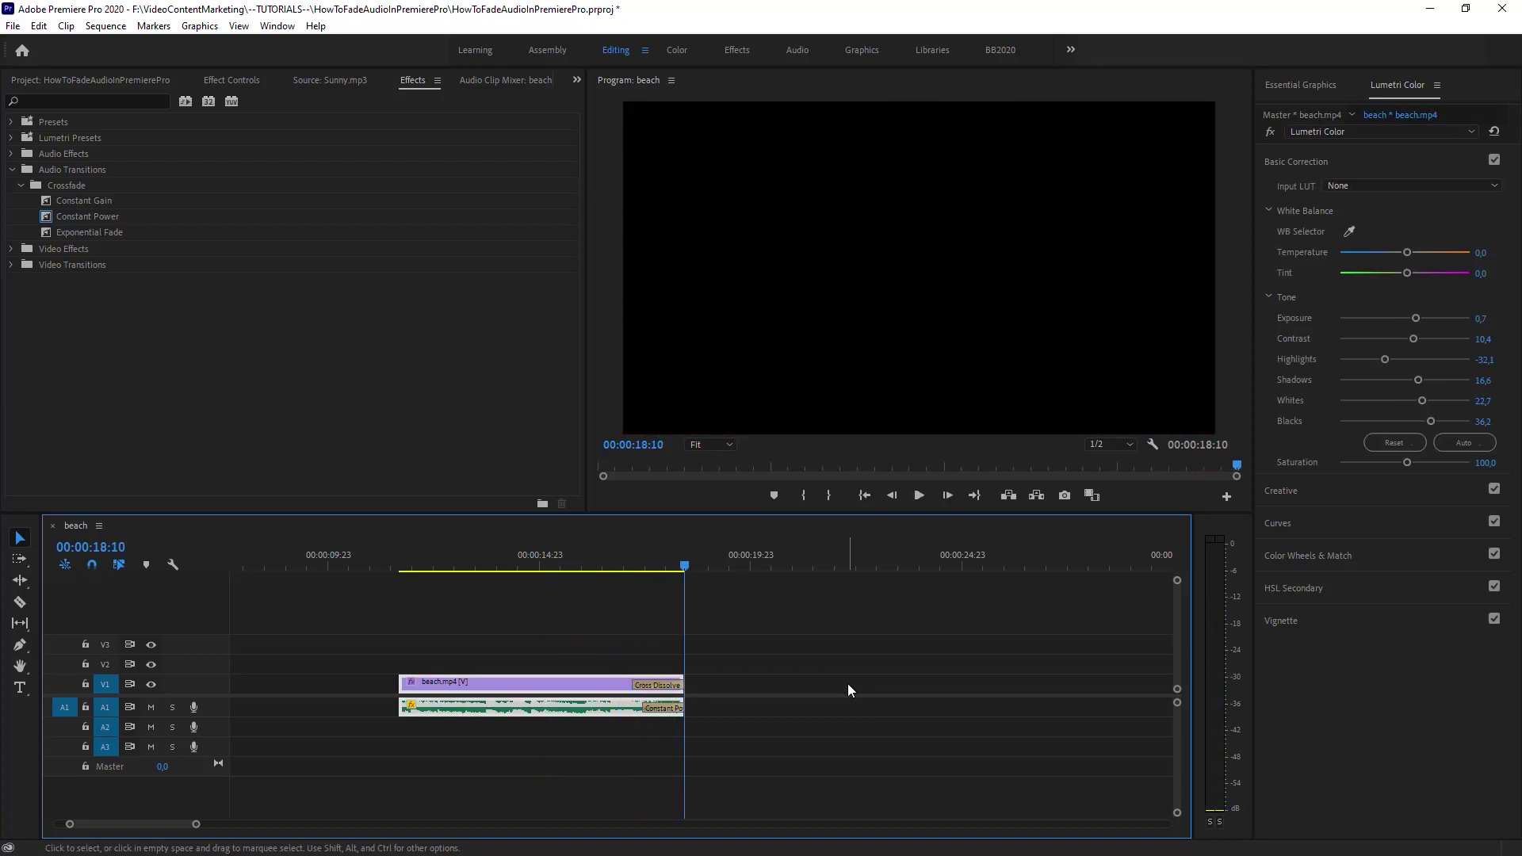
click(525, 564)
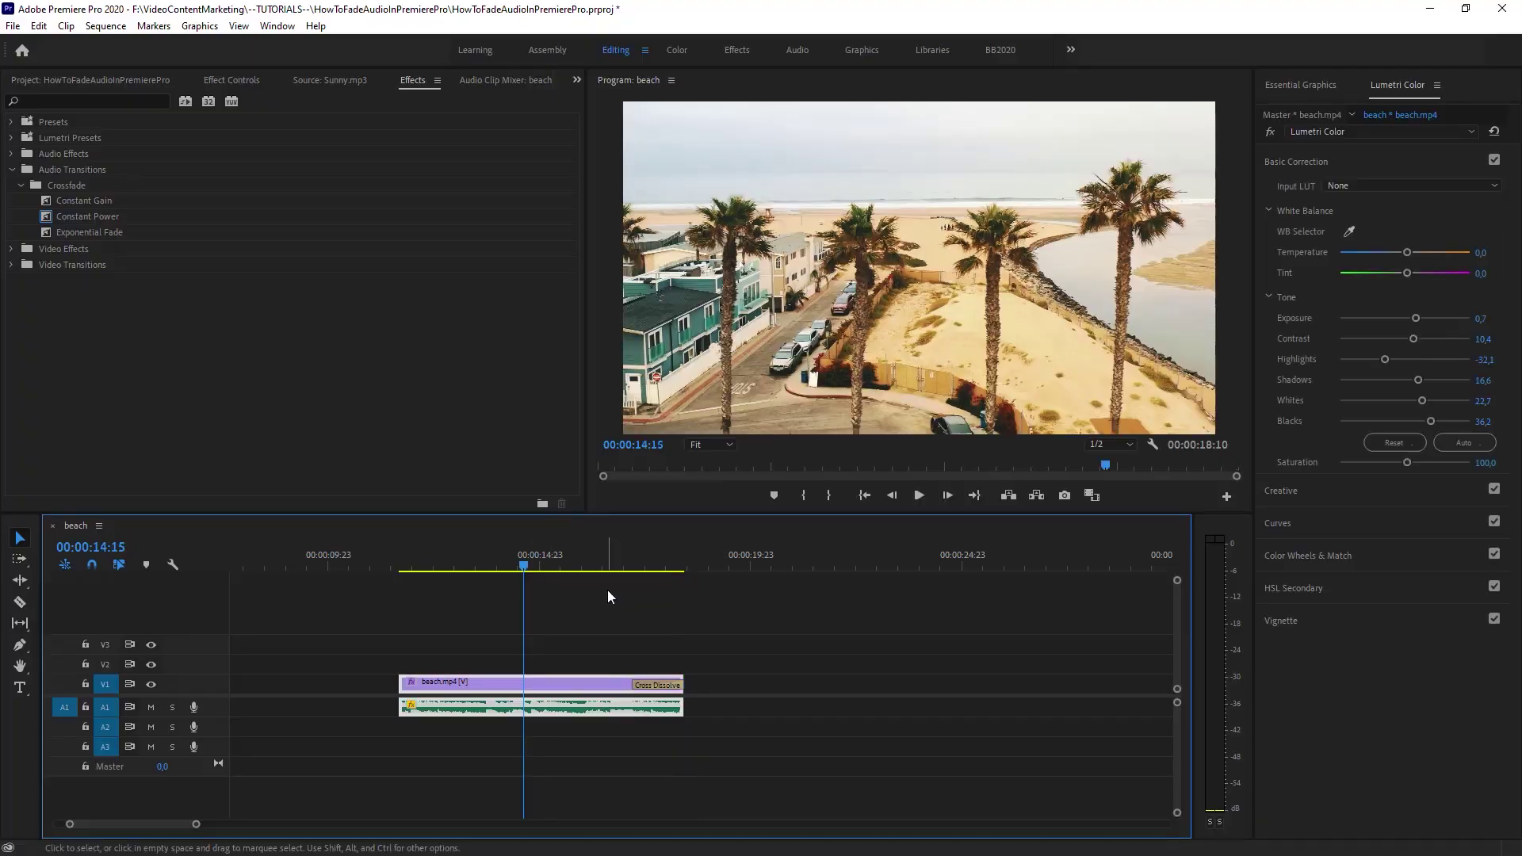
click(736, 615)
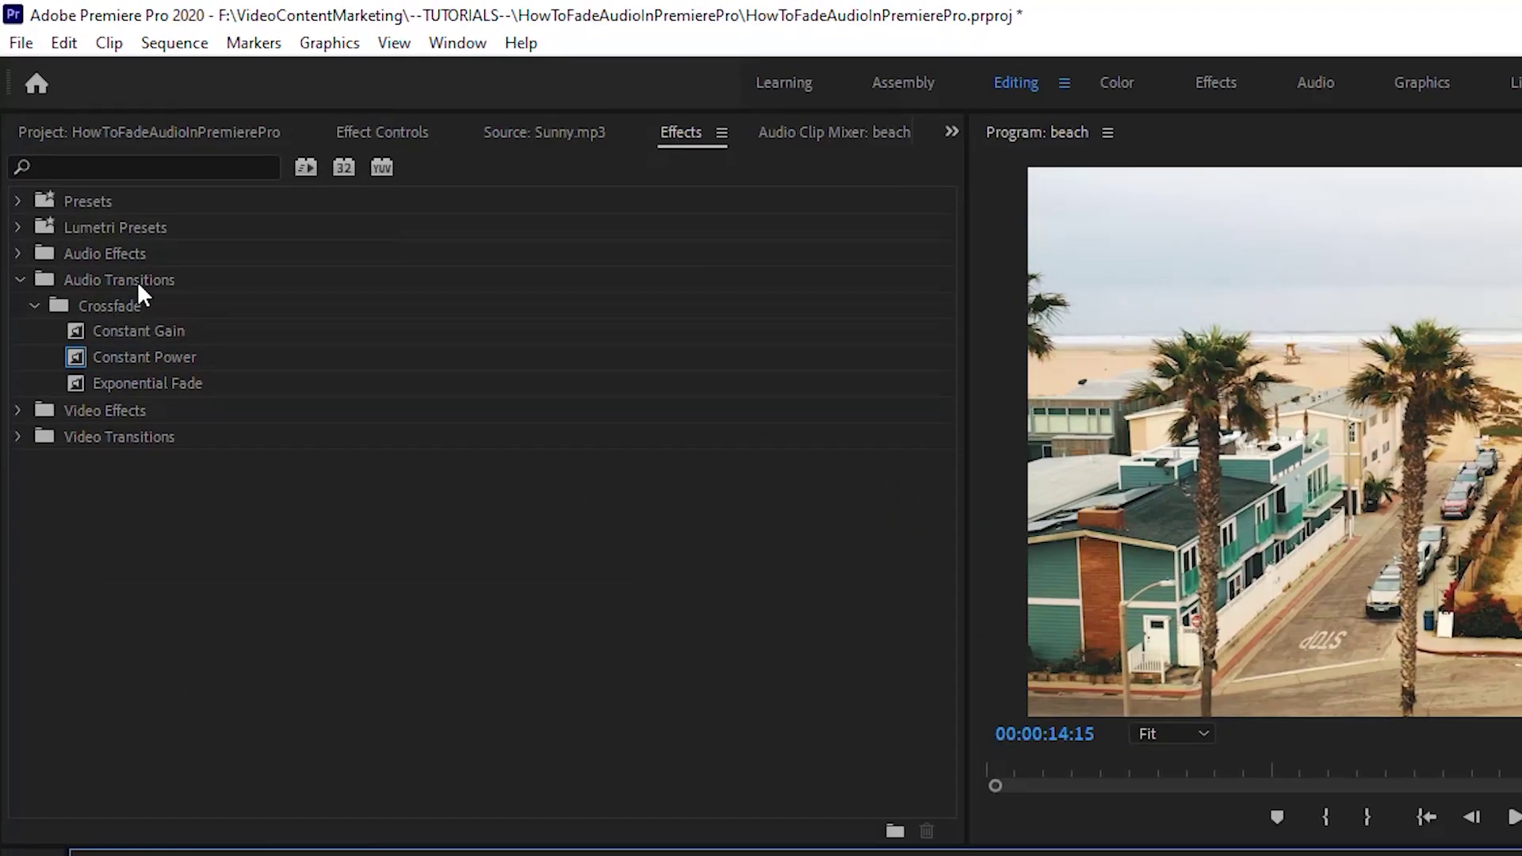
- Set Constant Power from the Crossfade audio transitions as the default transition
click(221, 279)
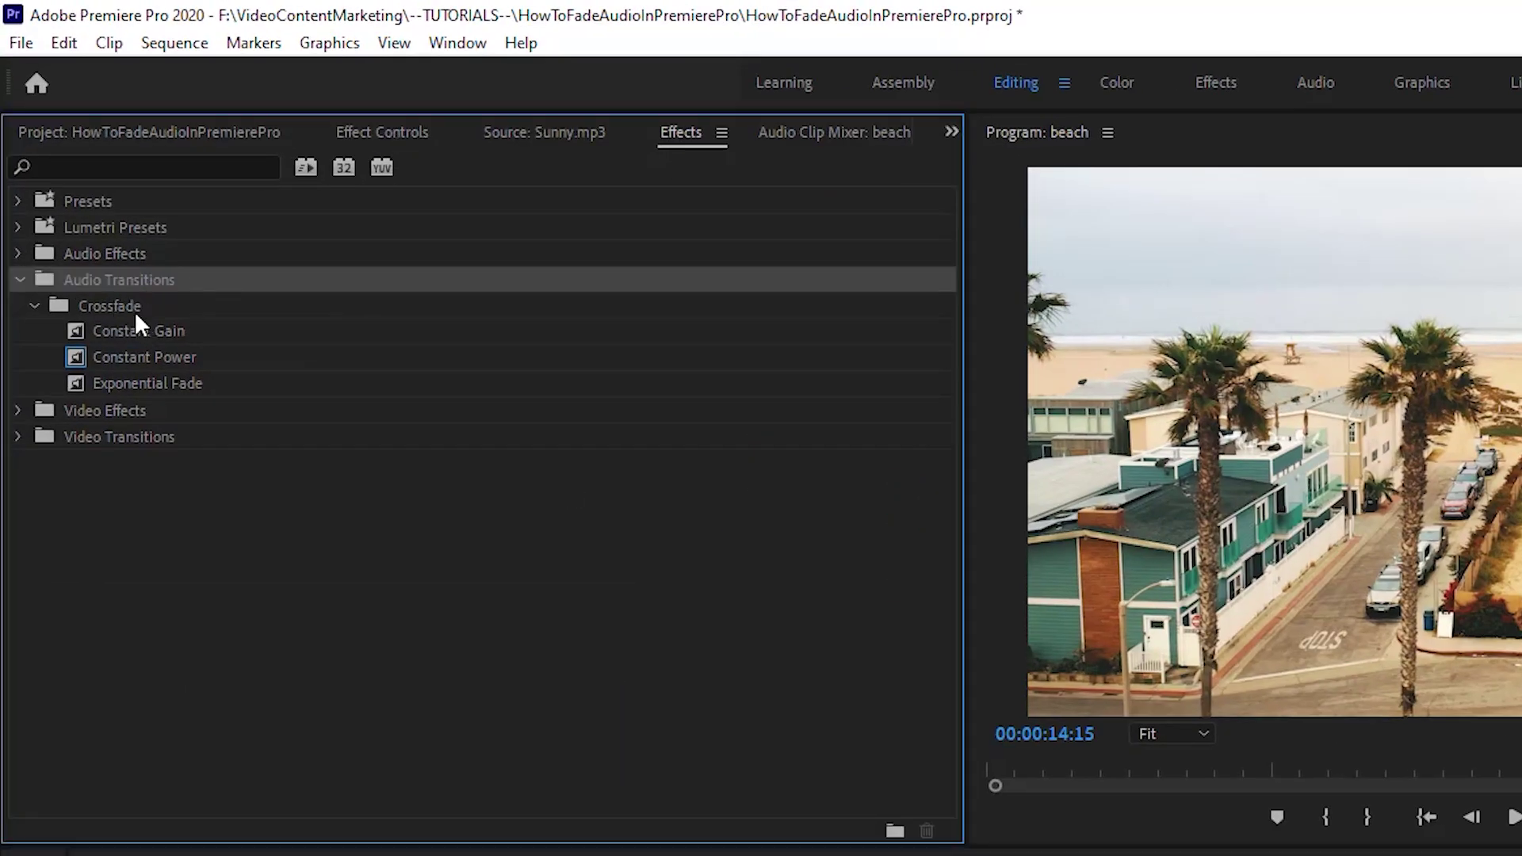
click(94, 304)
click(165, 357)
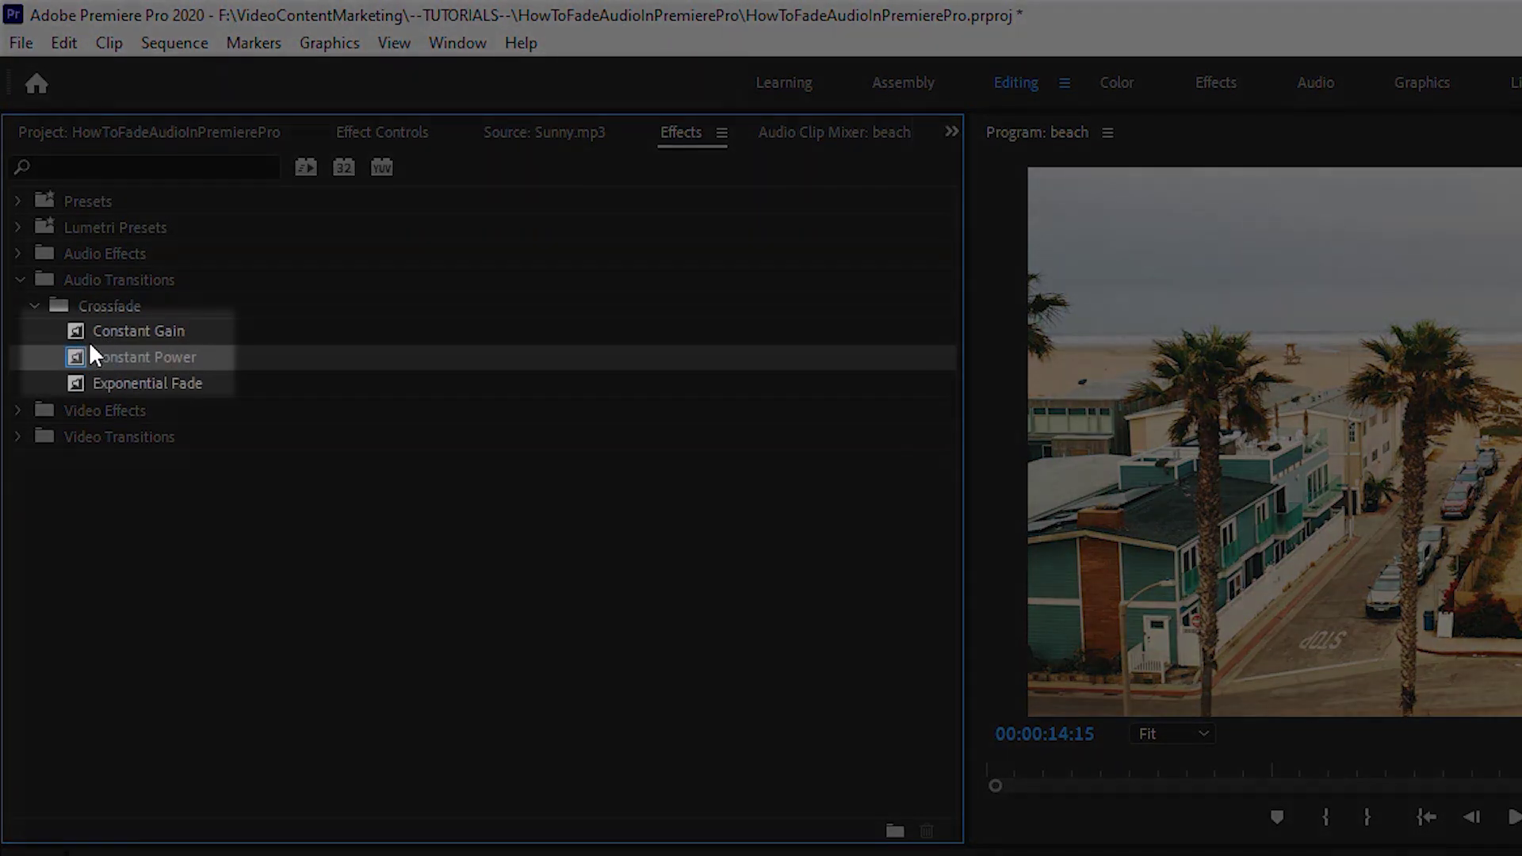
right_click(126, 356)
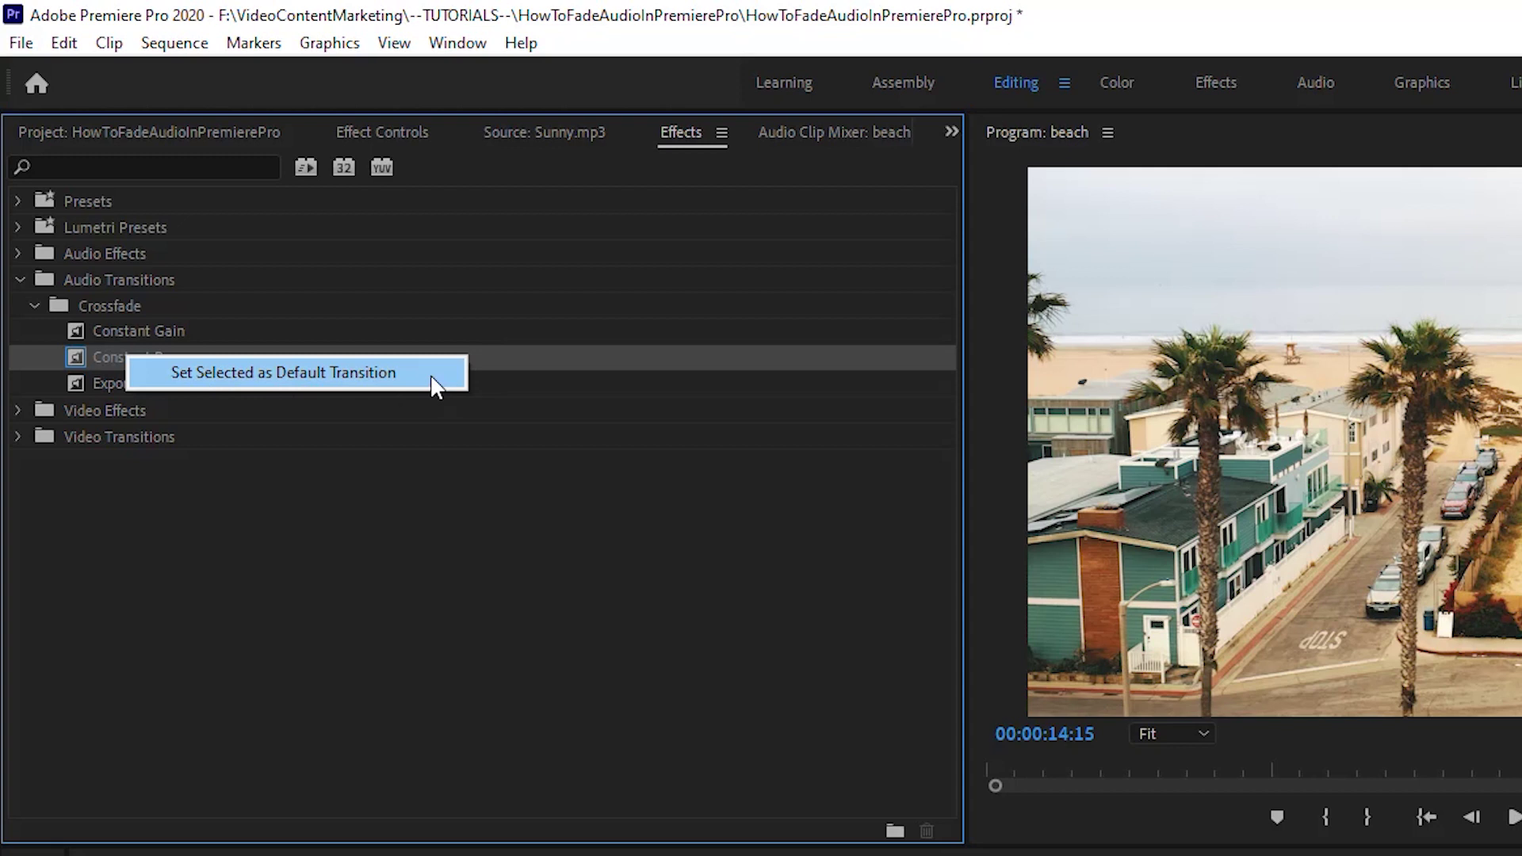
click(171, 371)
click(162, 331)
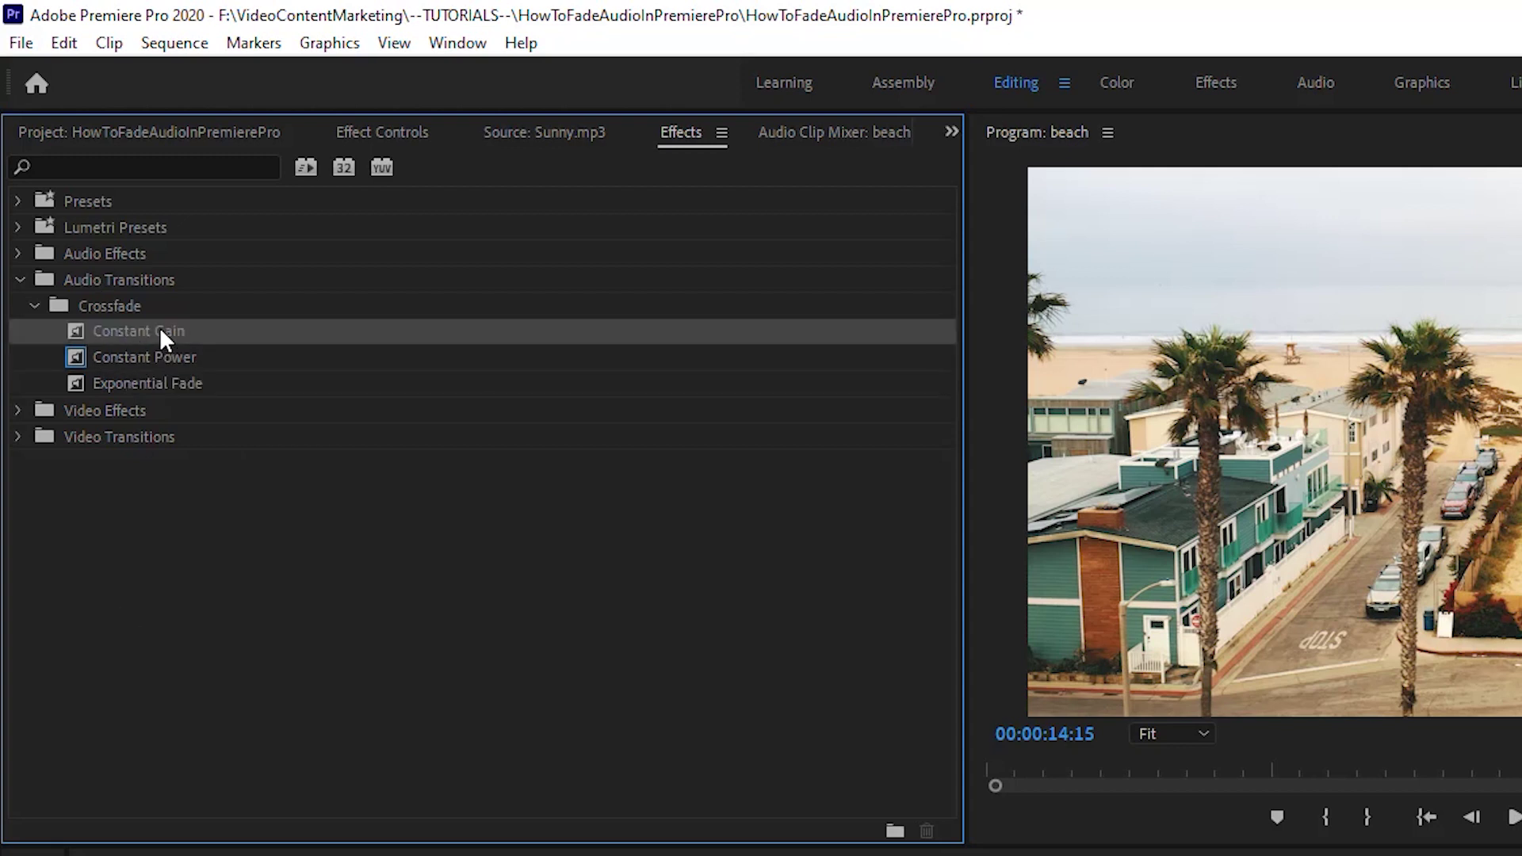
right_click(141, 335)
click(40, 330)
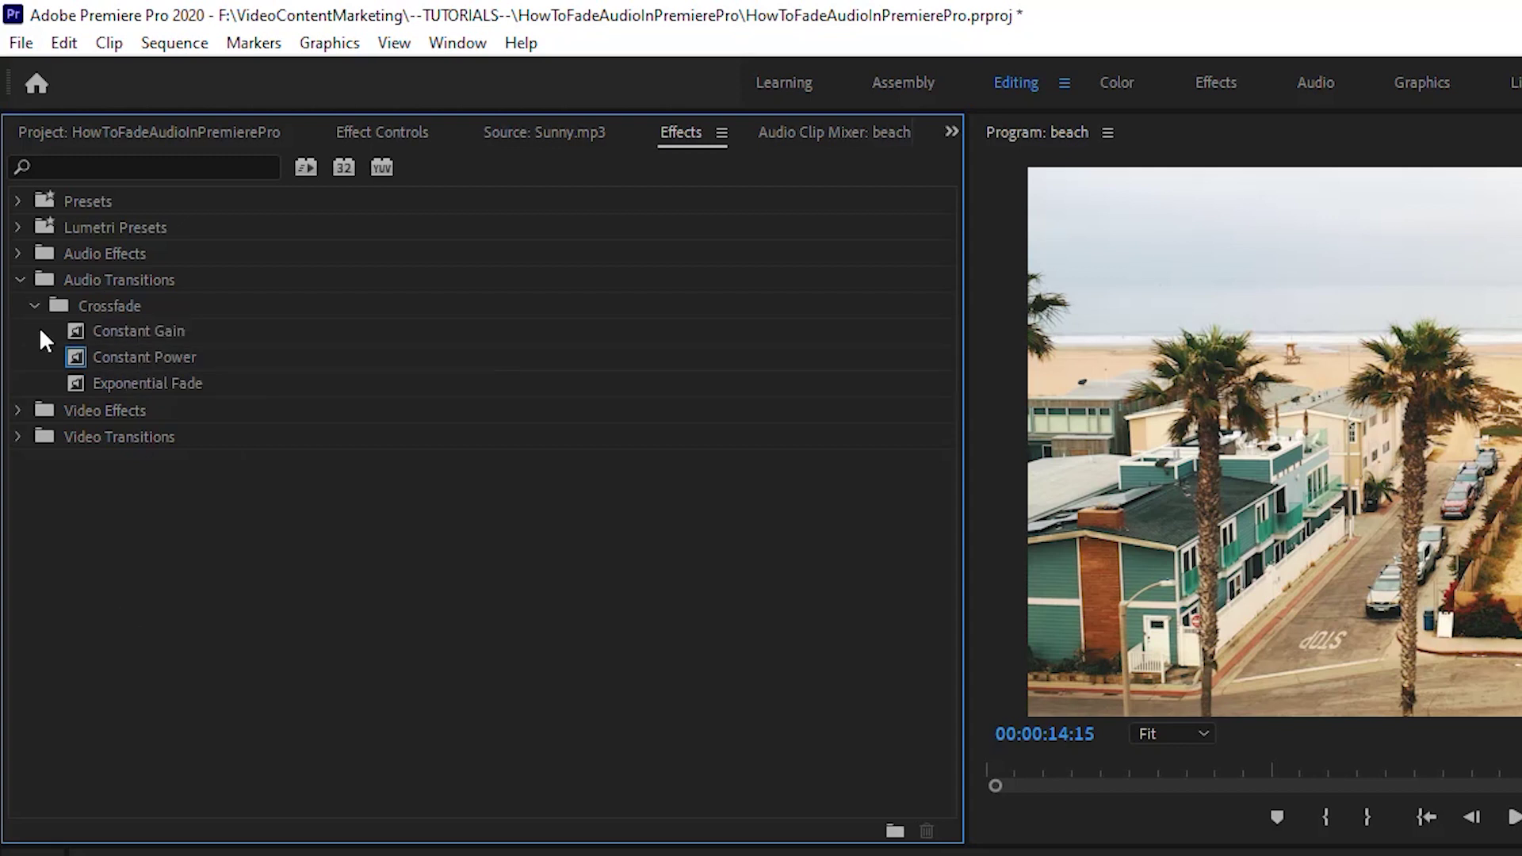
click(115, 357)
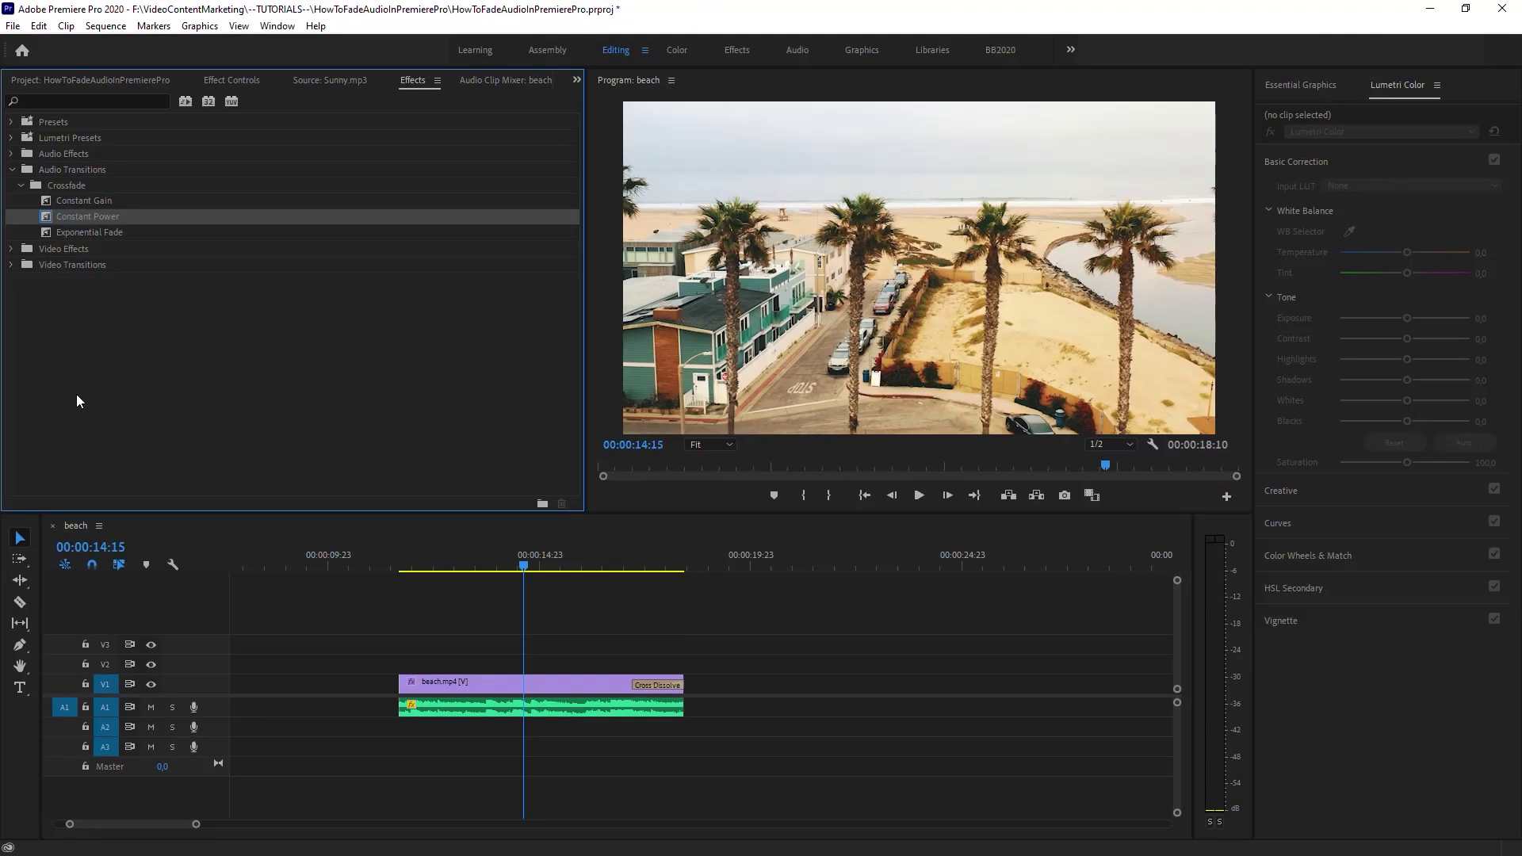
- Apply the default audio transition to both ends of the beach clip's audio and undo it
drag(526, 568, 528, 574)
click(555, 685)
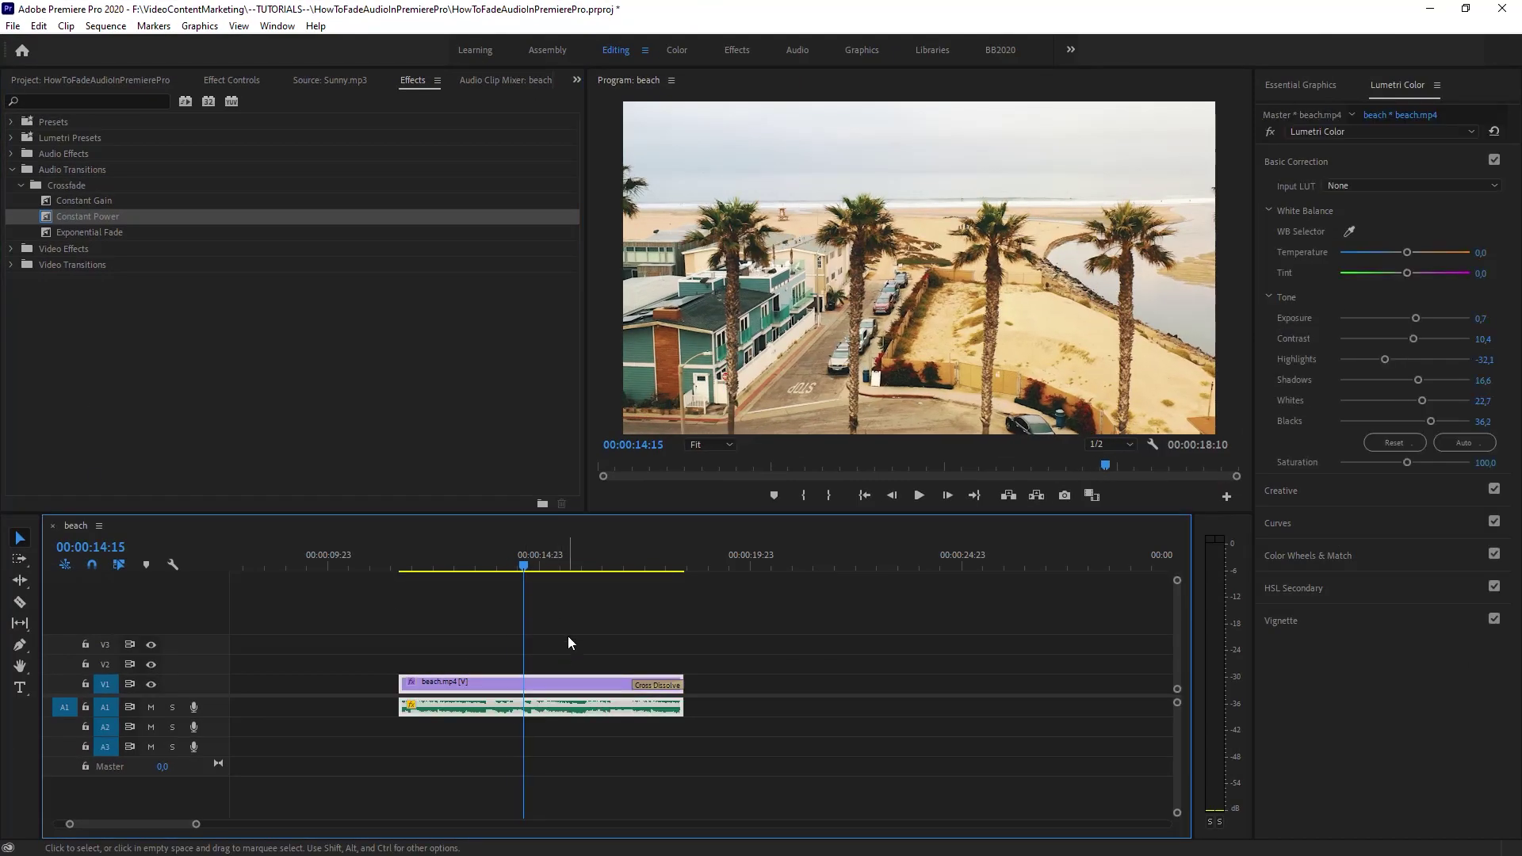
key(ctrl+shift+d)
click(589, 635)
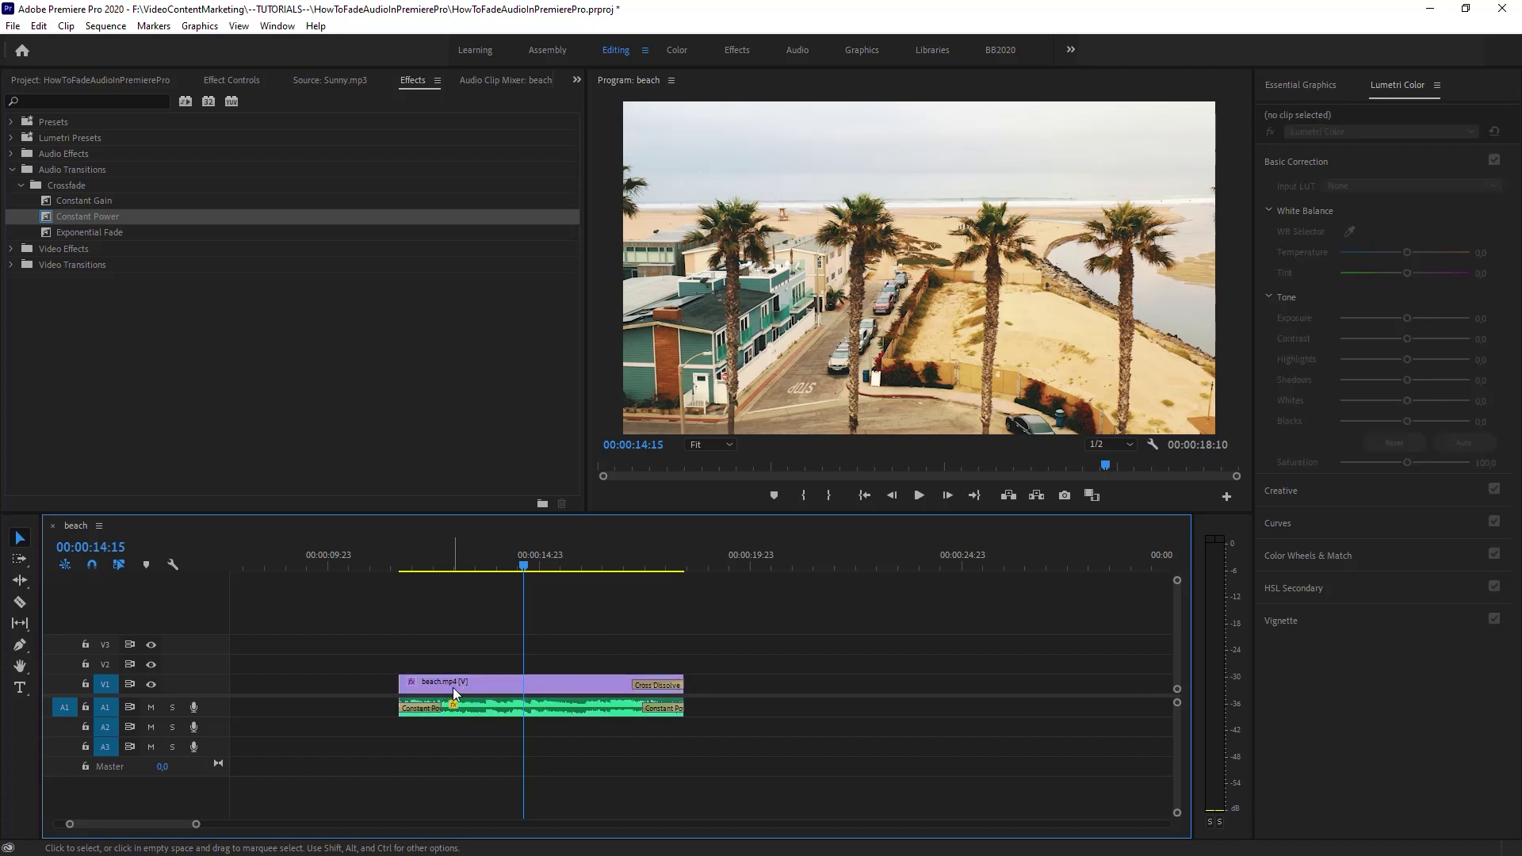
key(ctrl+z)
- Increase the height of the Audio 1 track to show the clip's waveform larger
drag(168, 716, 168, 749)
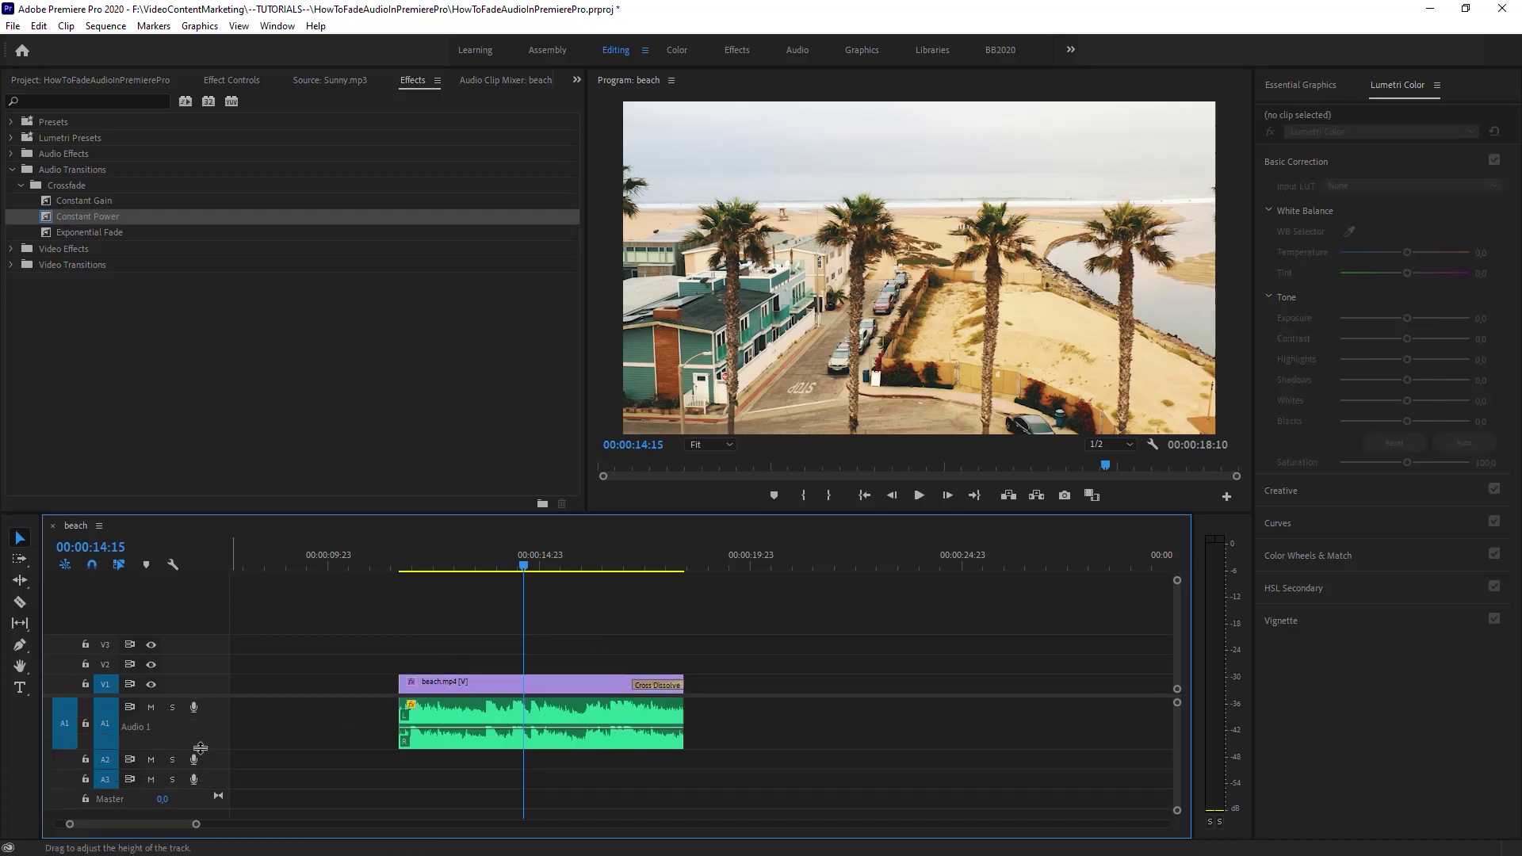
scroll(379, 716, up, 2)
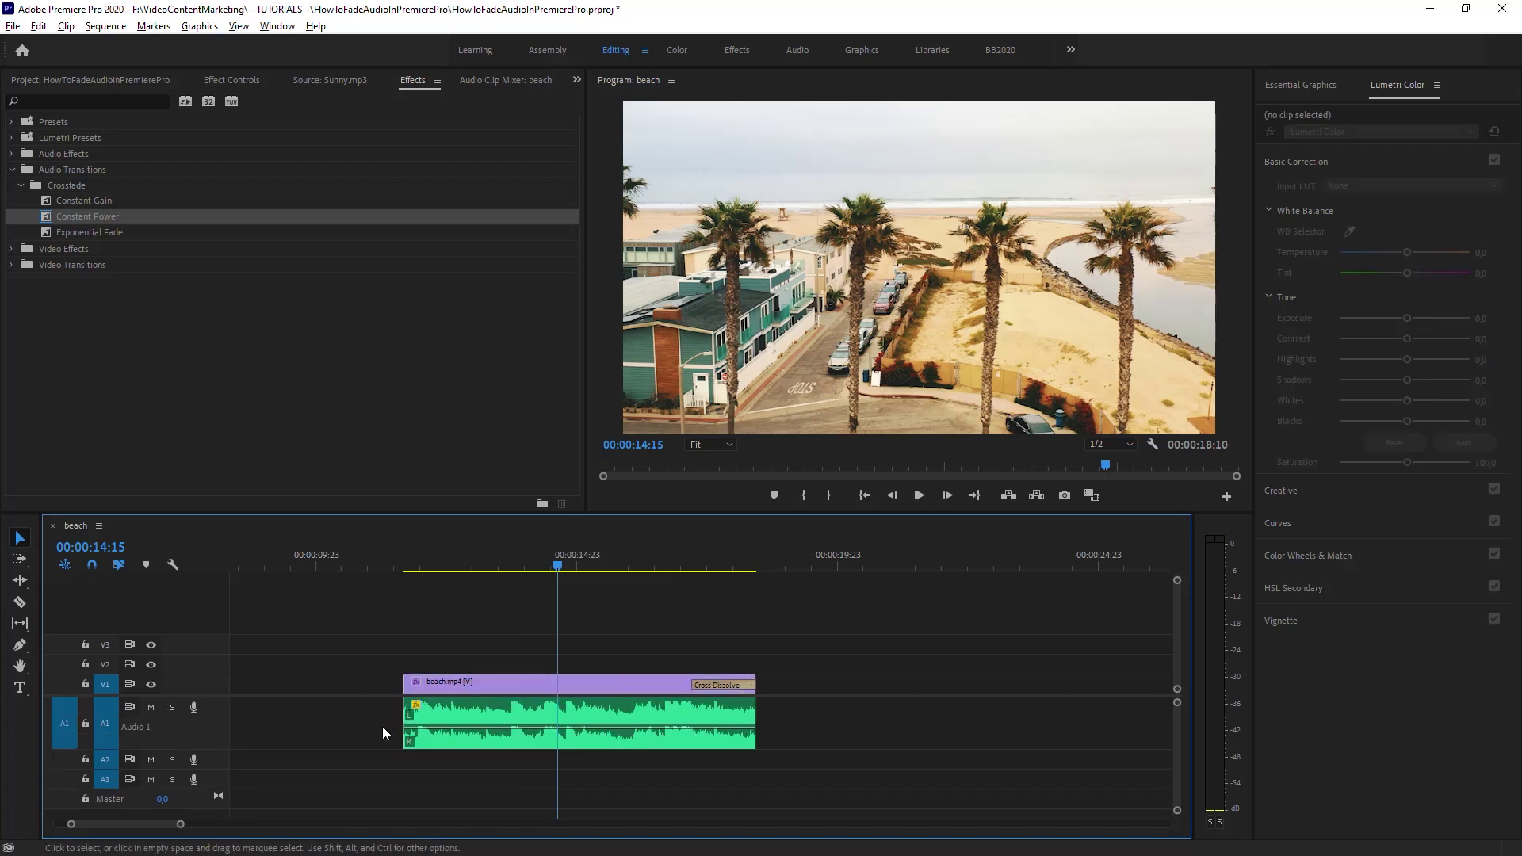
- Apply the default Constant Power transition to the beach clip and remove the fade at the start of its audio
click(609, 691)
key(ctrl+shift+d)
click(649, 609)
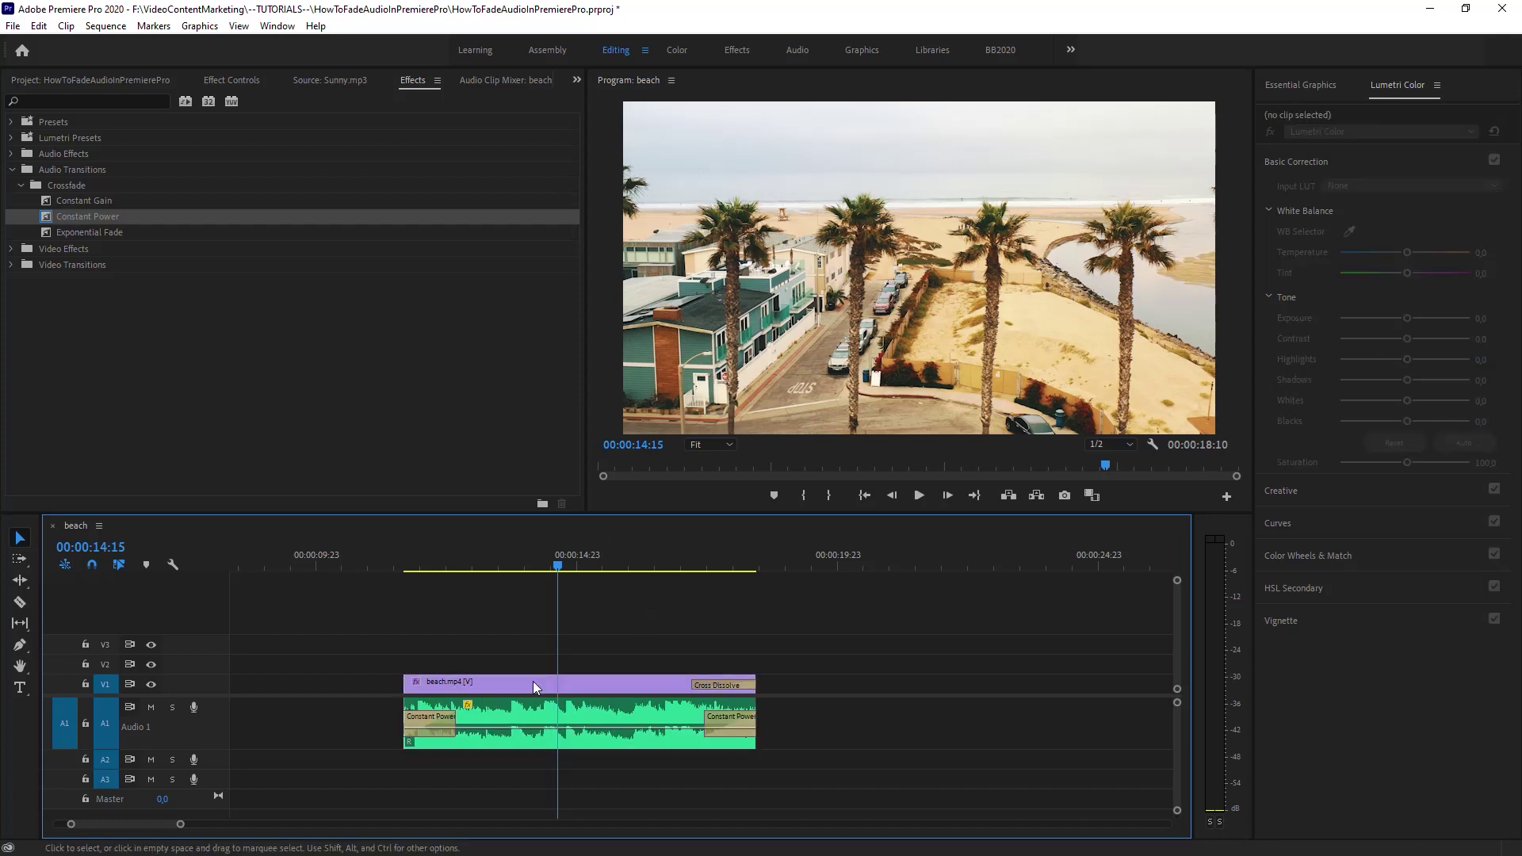
click(425, 722)
key(Delete)
- Lengthen the Constant Power transition at the clip's end by extending its start earlier, and play back the longer fade-out
click(740, 715)
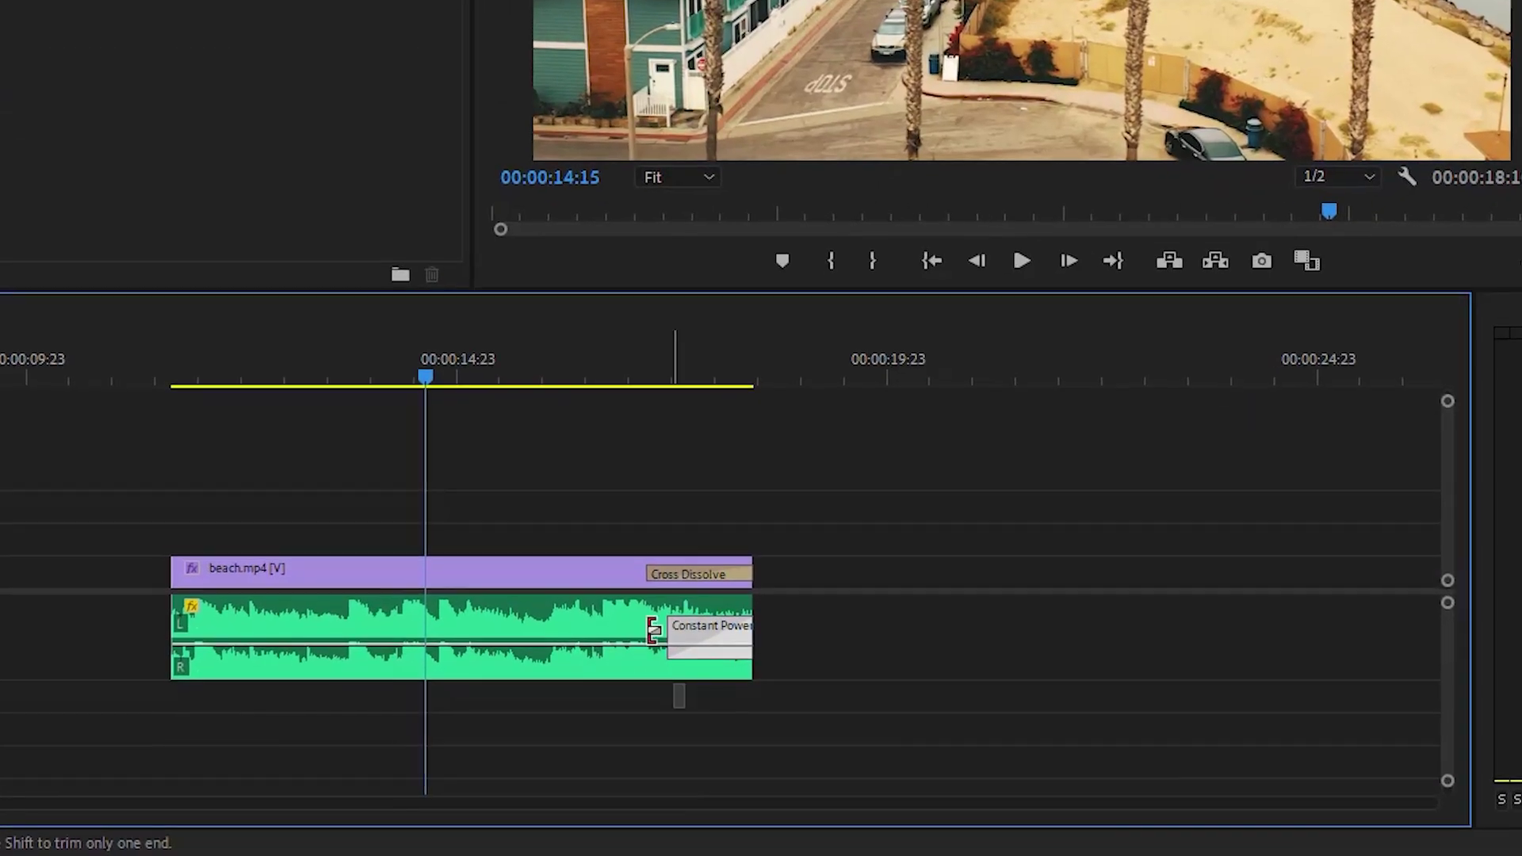
drag(695, 697, 624, 697)
drag(501, 371, 520, 374)
key(space)
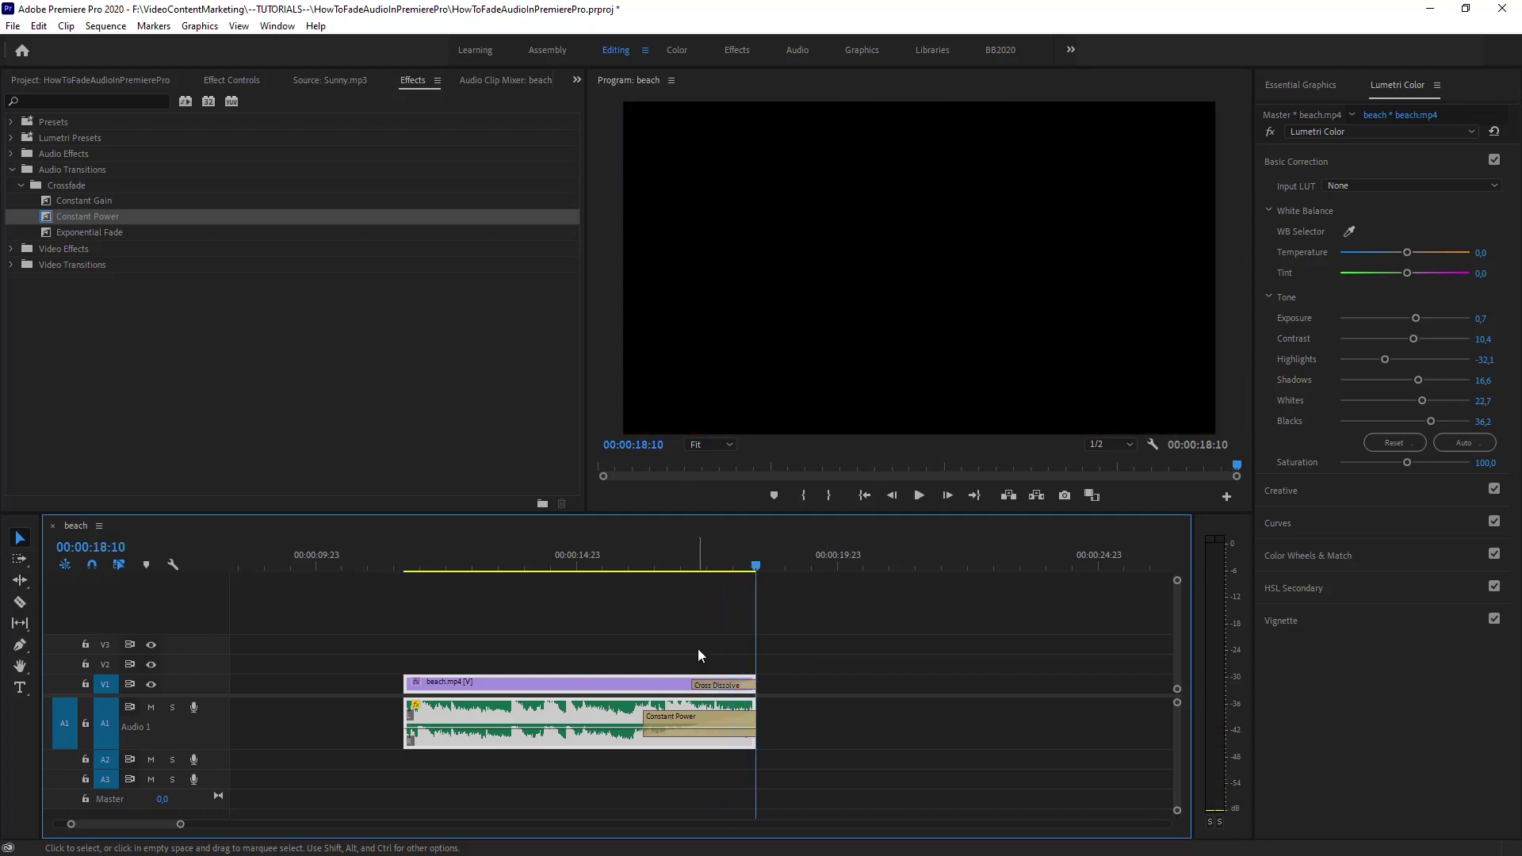
- Delete the lengthened Constant Power transition and move the playhead back to 00:00:15:10
click(715, 723)
key(Delete)
click(599, 565)
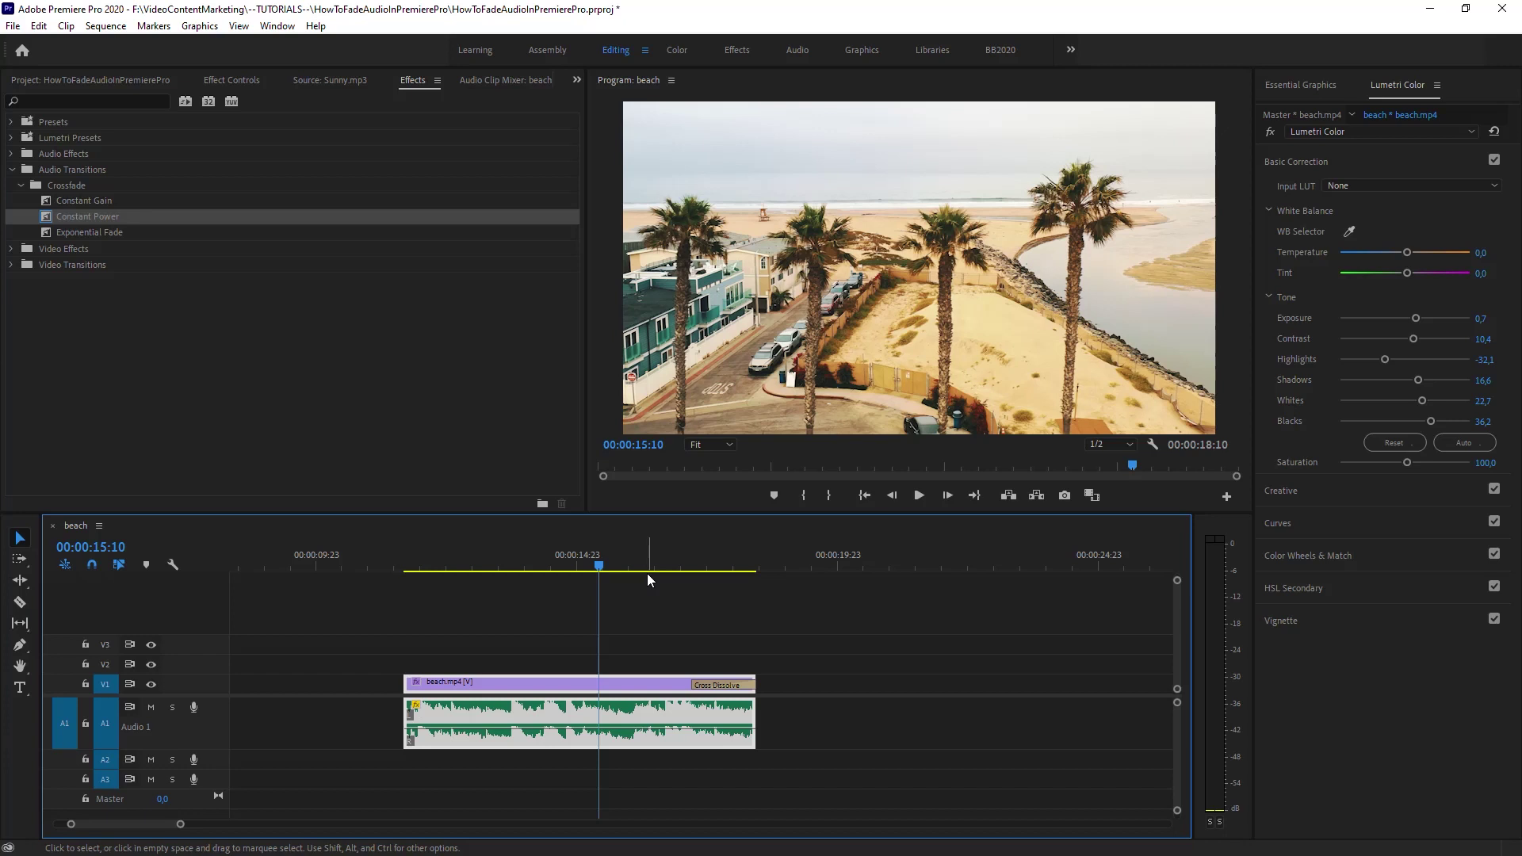
click(677, 607)
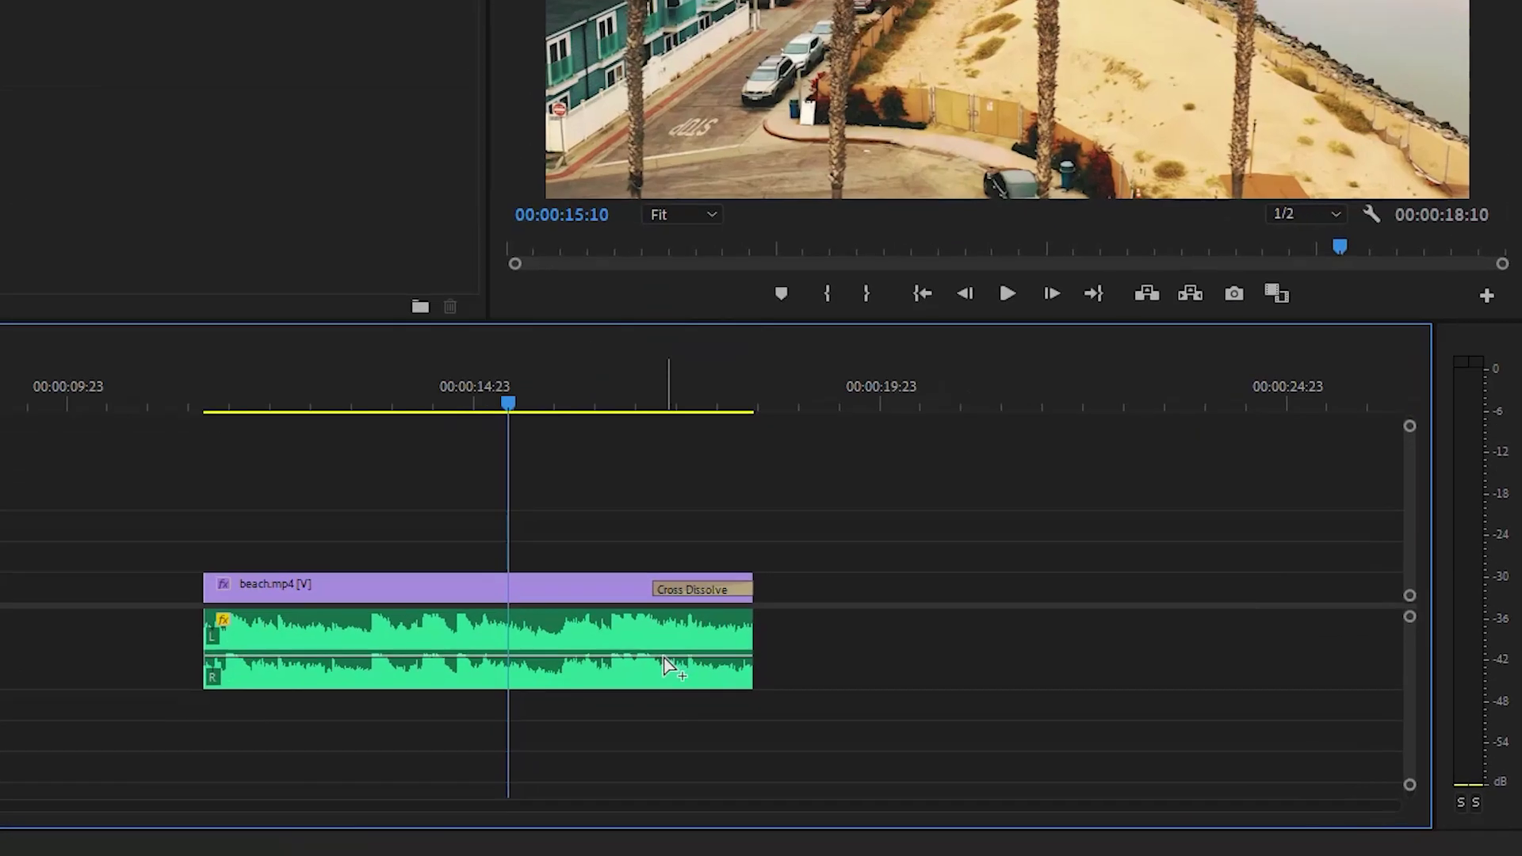
- Add two volume keyframes near the end of the beach clip's audio and lower the second one at the clip's end
ctrl+click(663, 656)
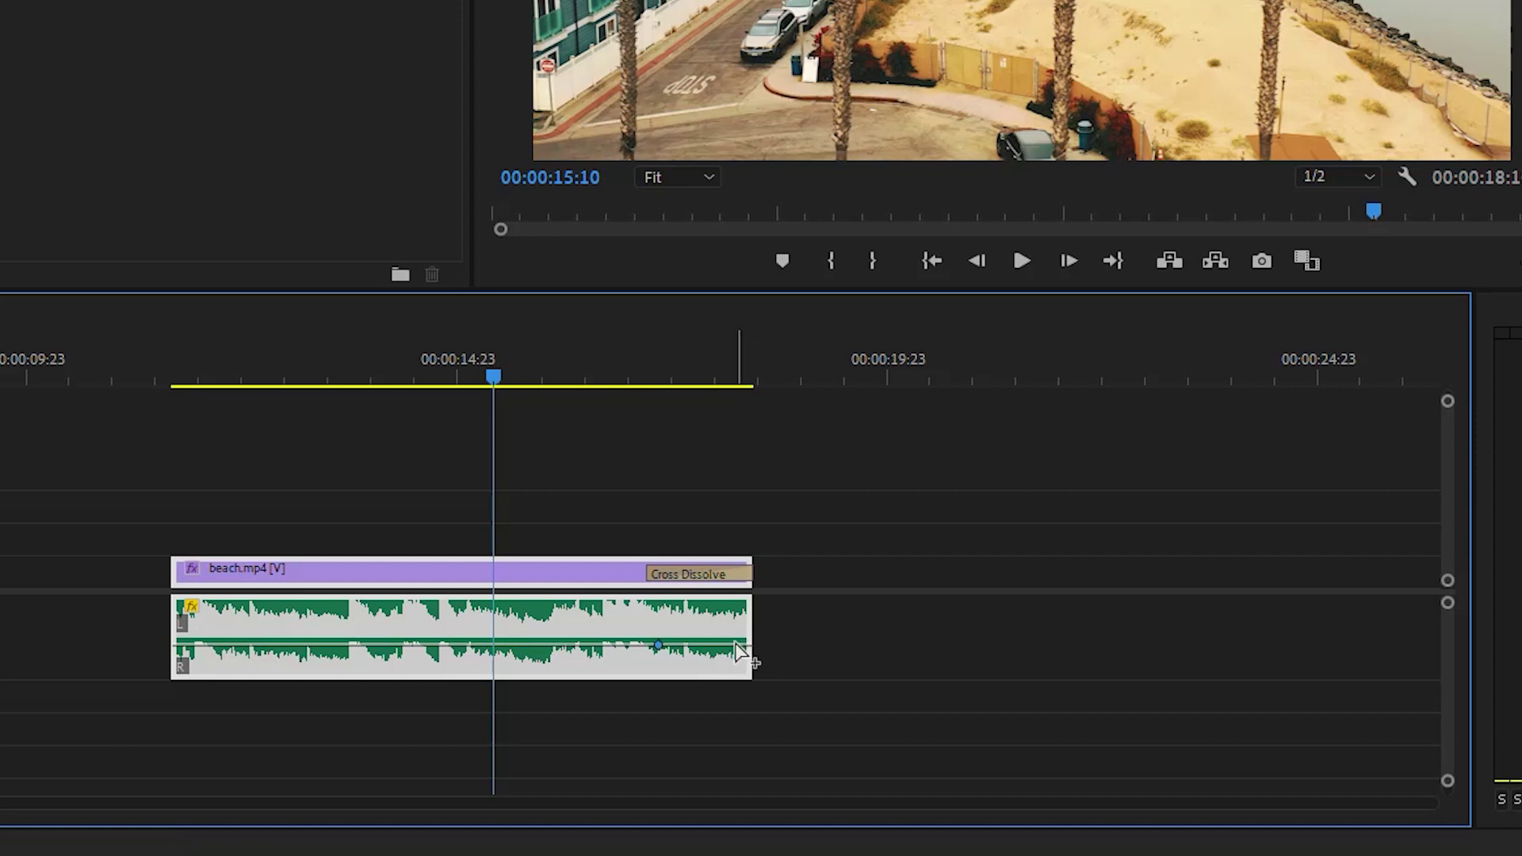
ctrl+click(735, 642)
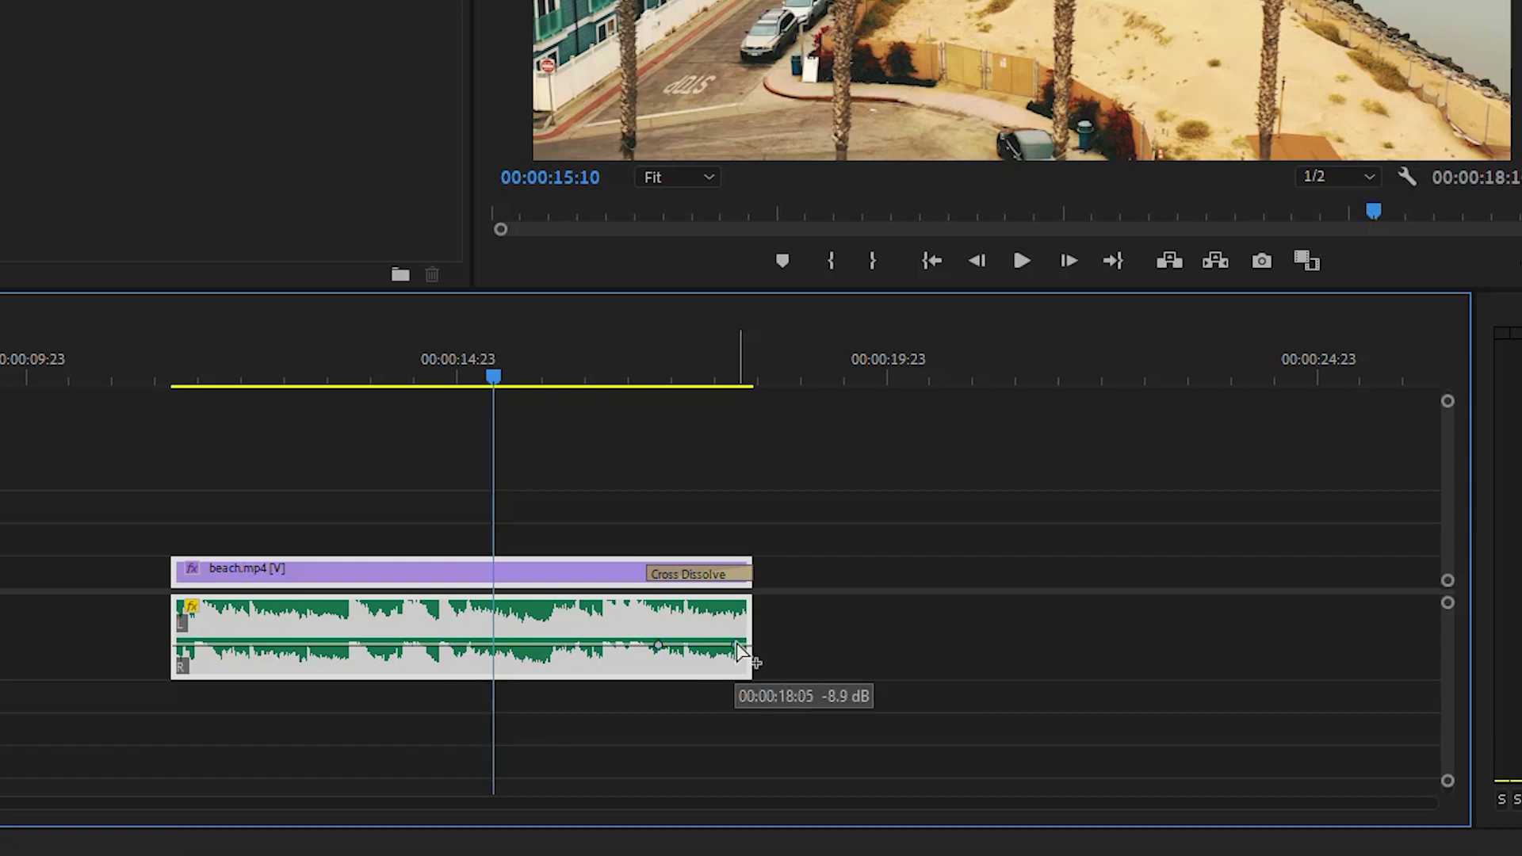
drag(739, 649, 749, 670)
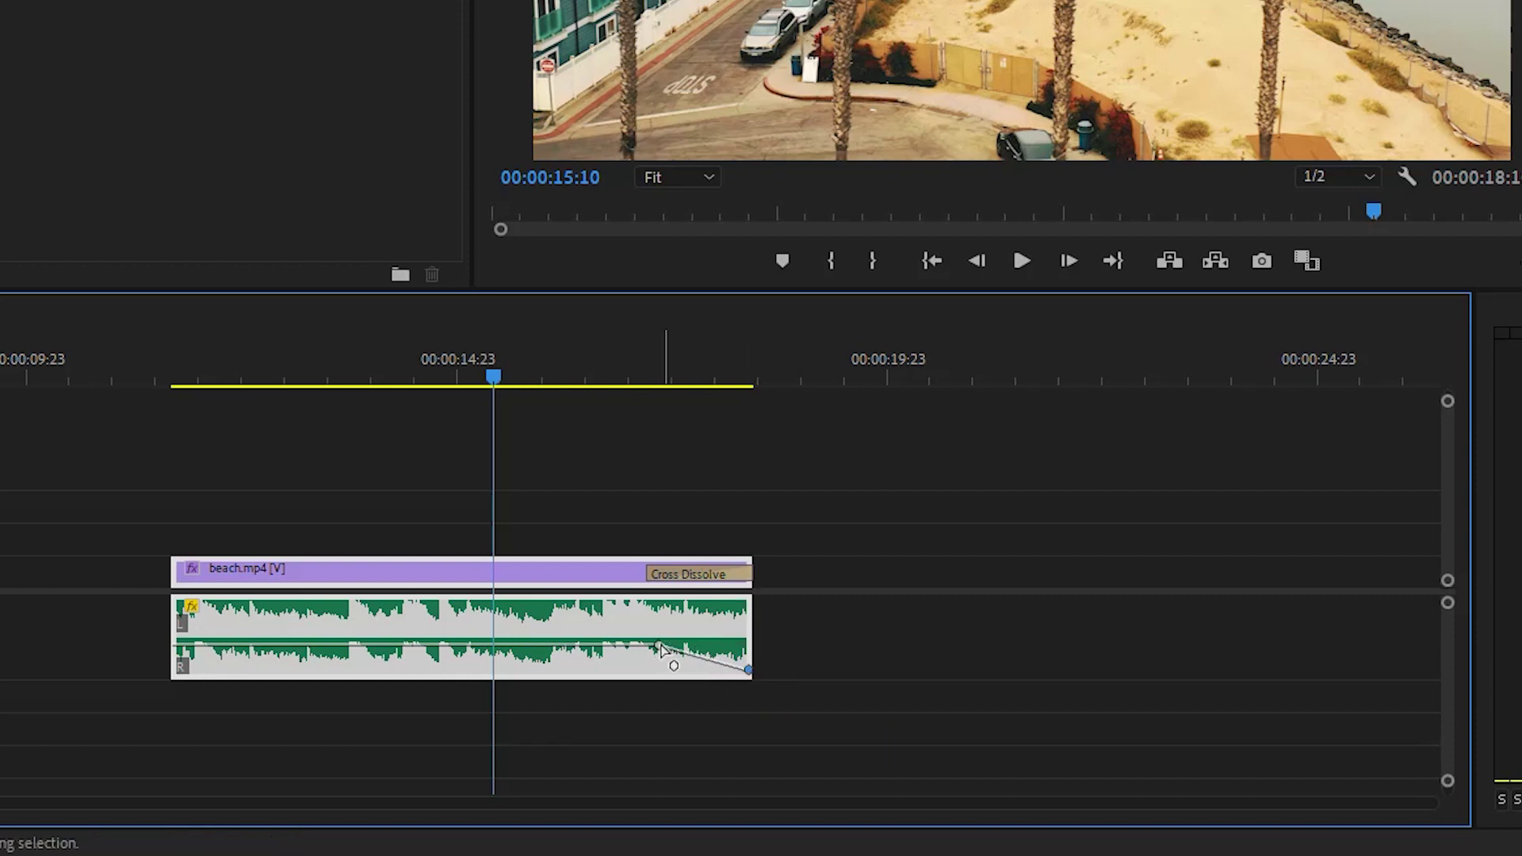
mouse_move(658, 645)
mouse_down()
mouse_move(648, 615)
mouse_move(654, 648)
mouse_up()
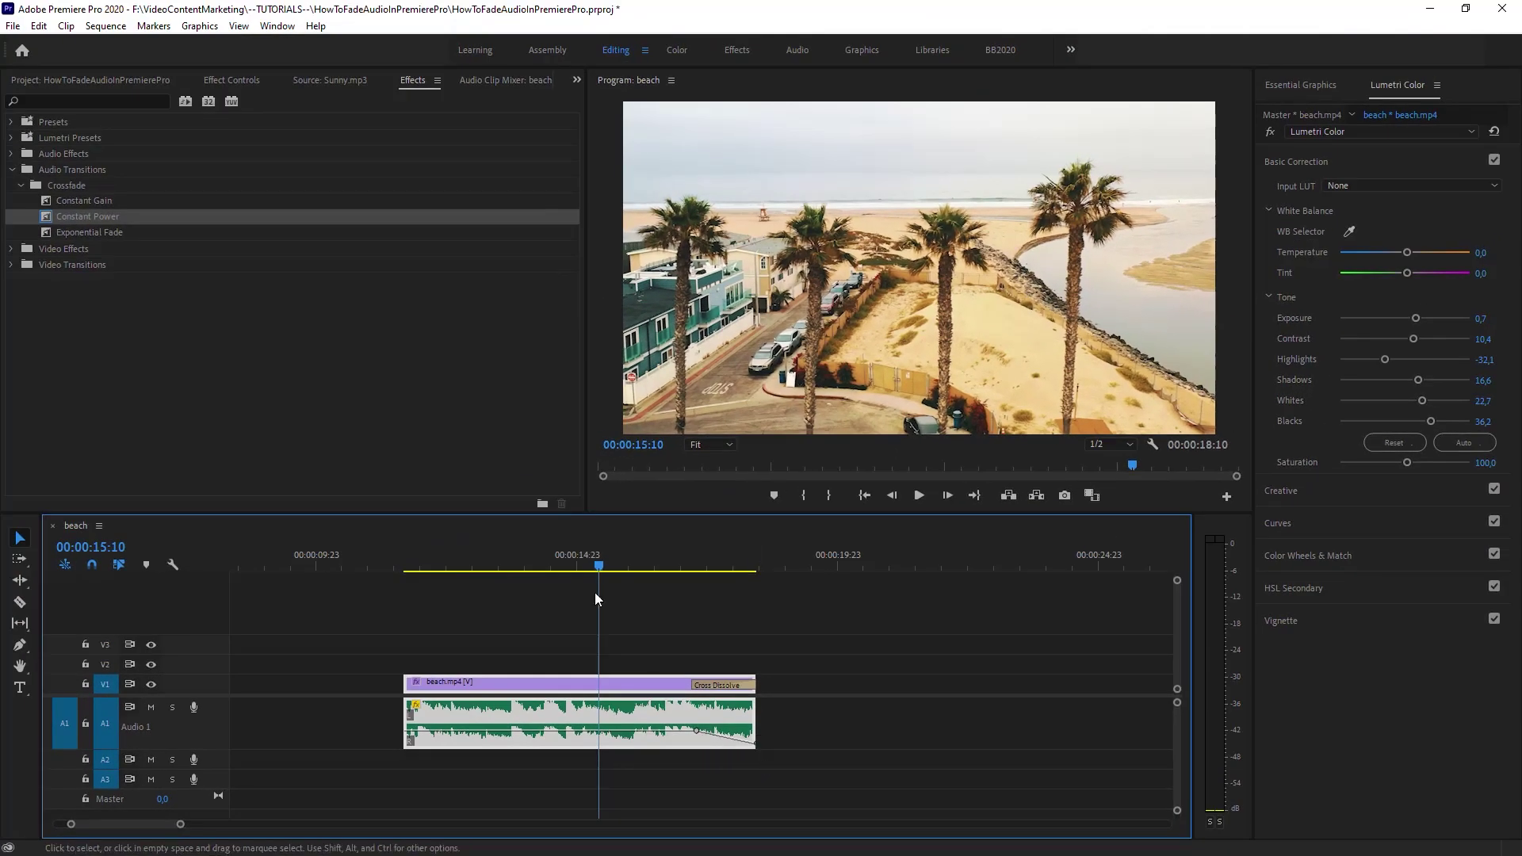
- Play back the clip's ending to hear the keyframed audio fade-out
click(666, 565)
key(space)
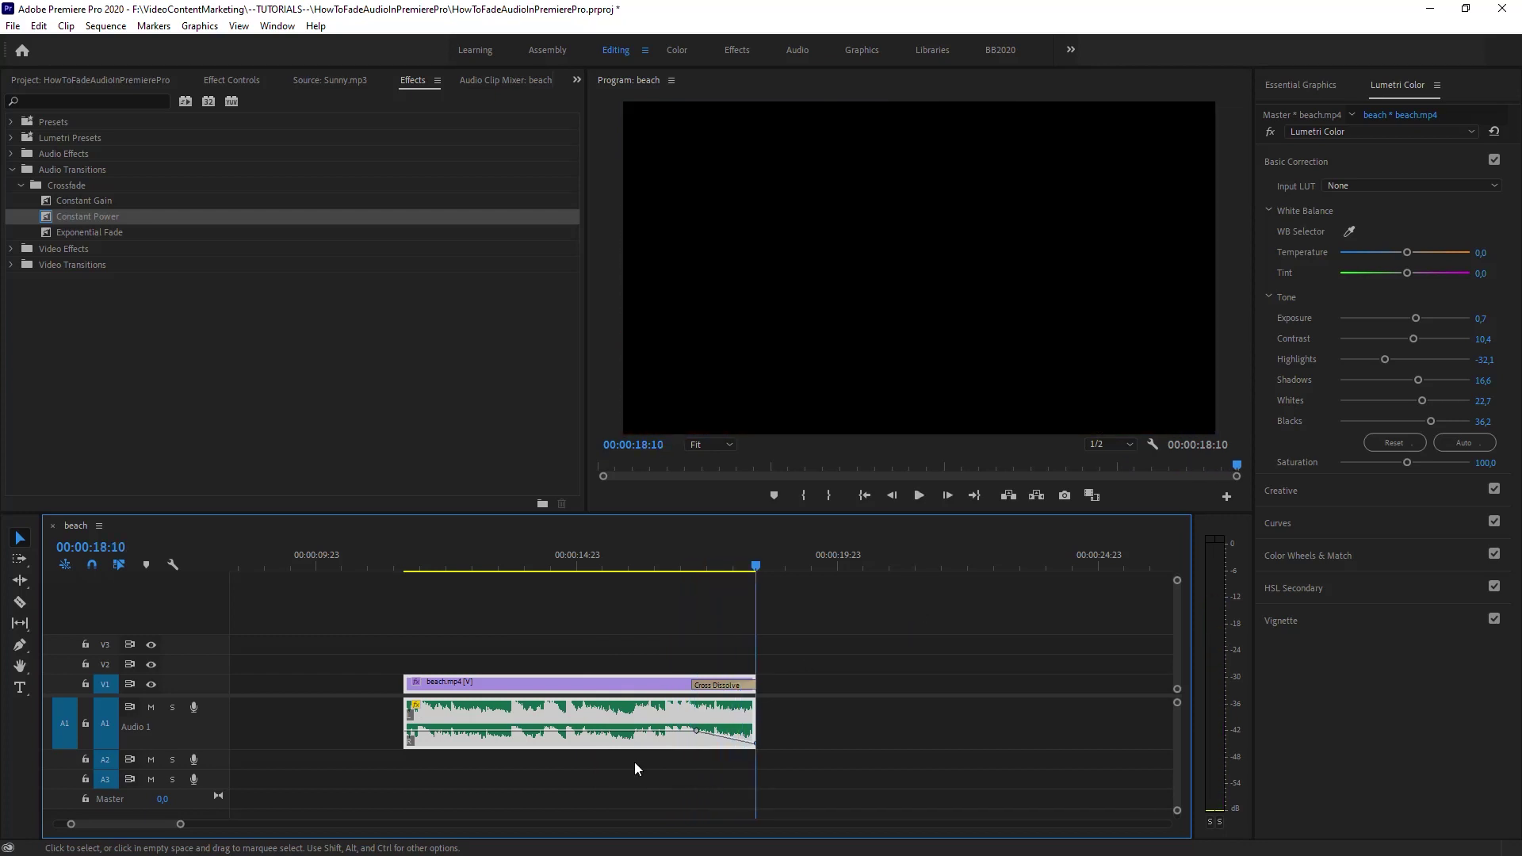
- Make audio track A1 taller and add a middle volume keyframe on the fade, moved lower and earlier to make the drop steeper
drag(211, 748, 212, 763)
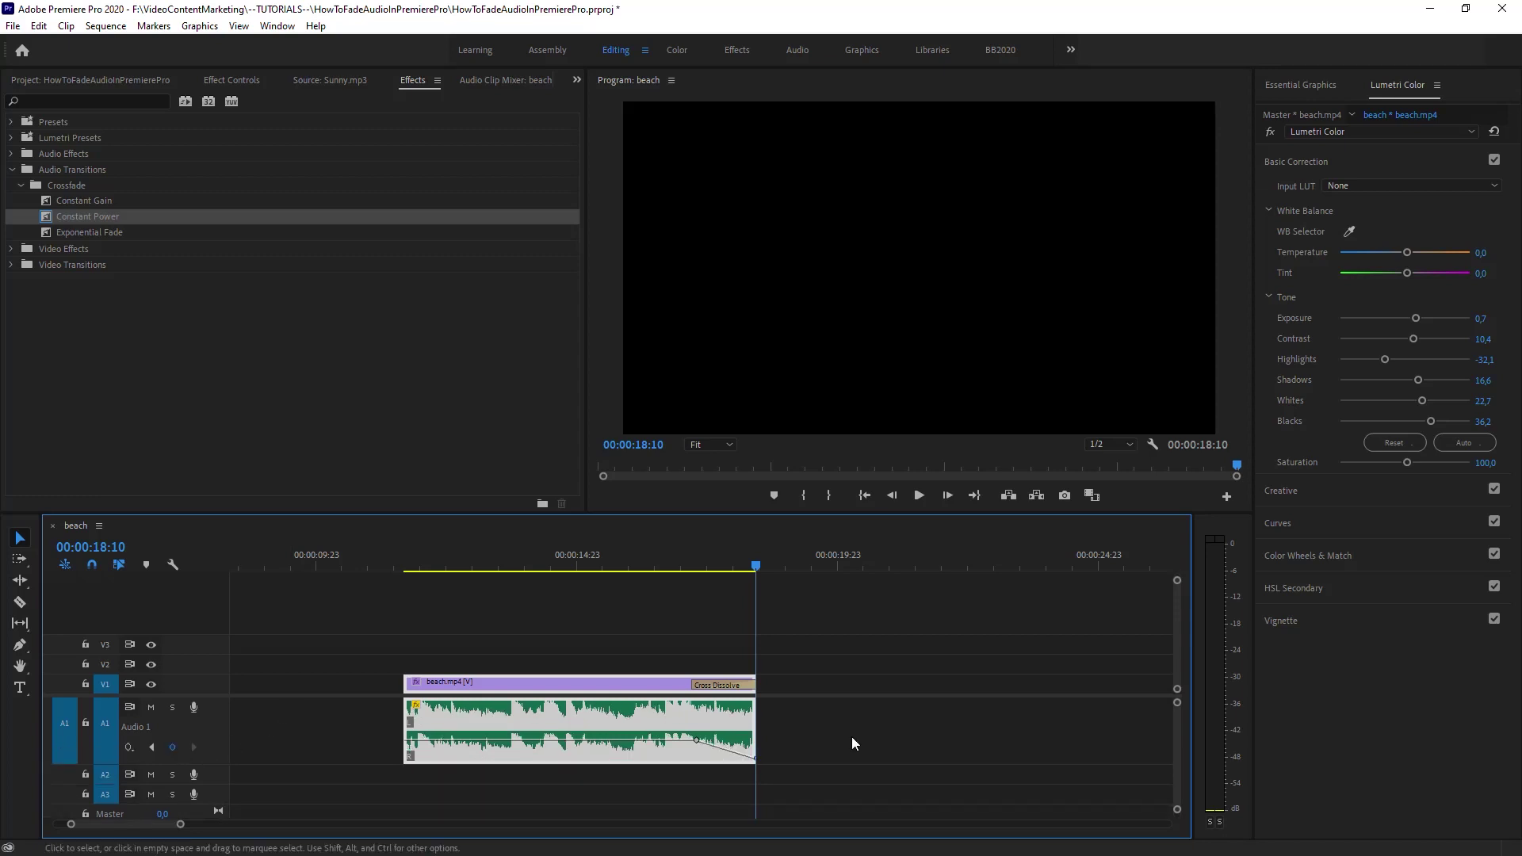
ctrl+click(721, 747)
drag(722, 747, 724, 749)
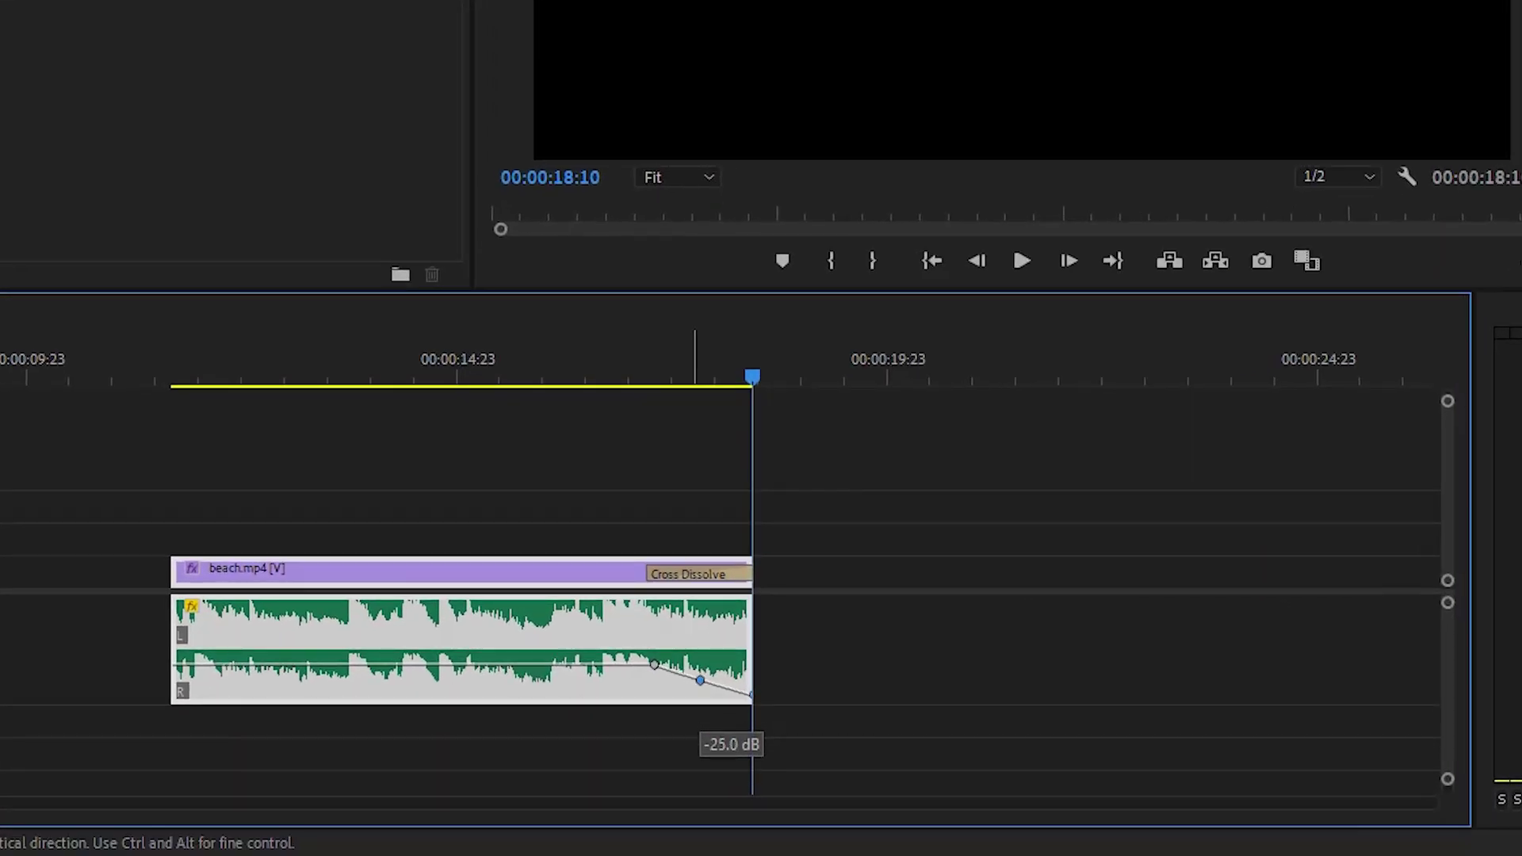
drag(700, 680, 685, 685)
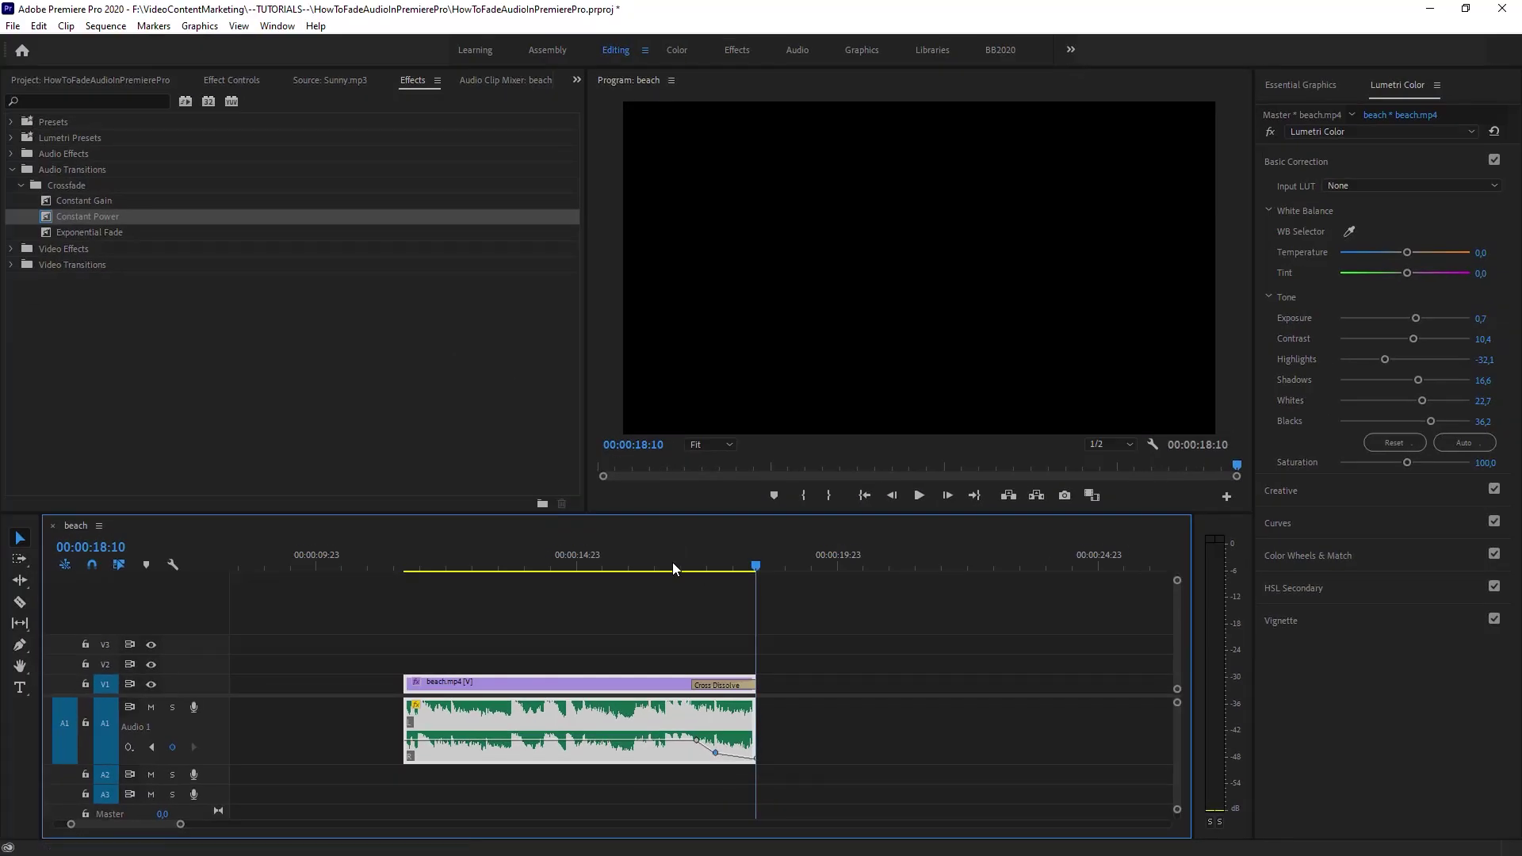
- Play back the three-keyframe fade-out and delete the volume keyframes from the beach clip's audio
drag(673, 568, 688, 601)
key(space)
click(715, 753)
key(Delete)
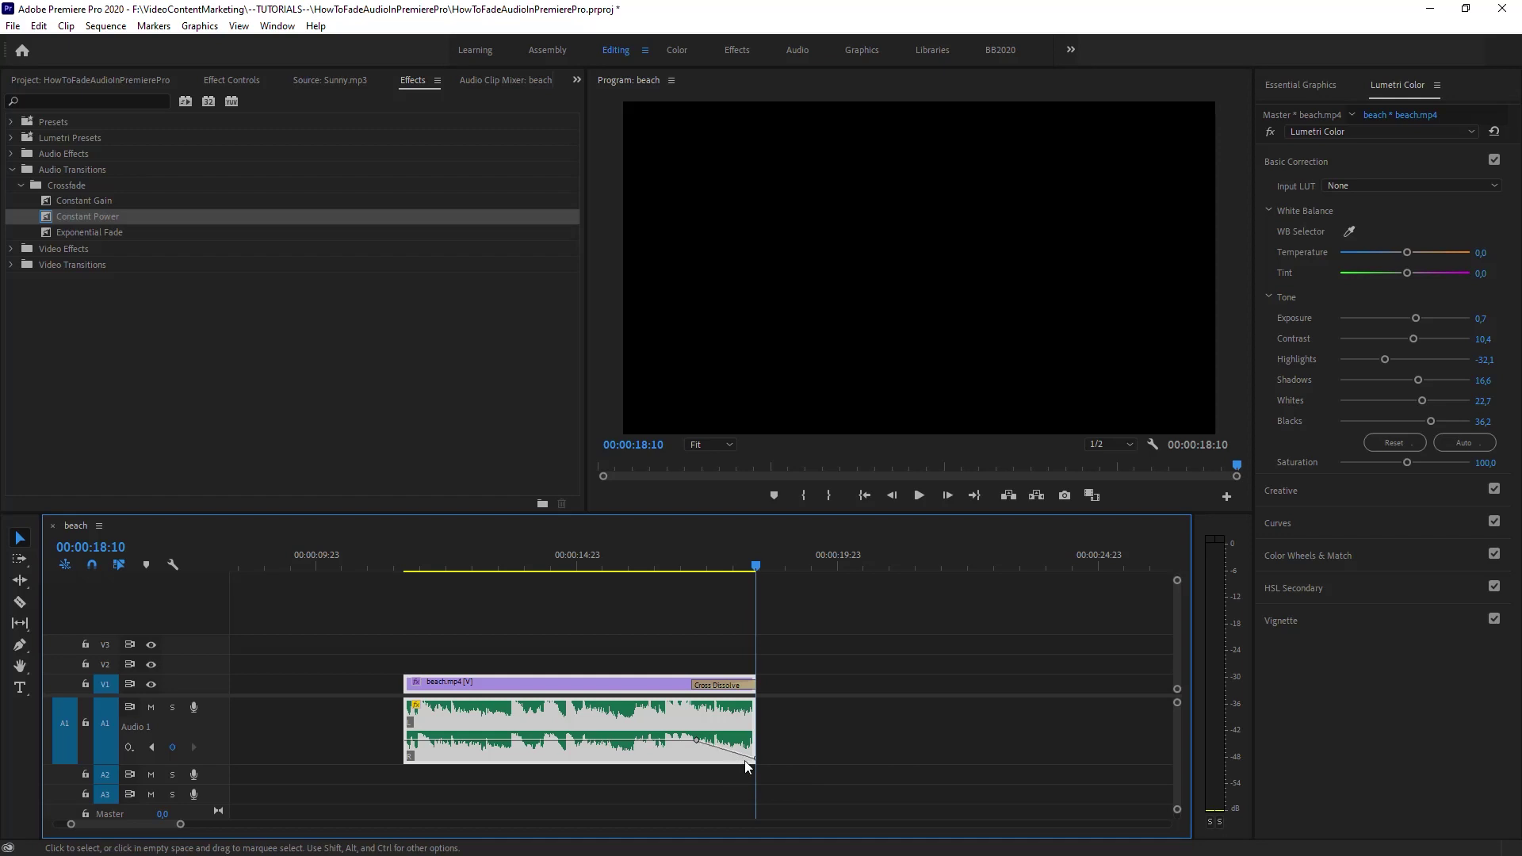
click(756, 759)
key(Delete)
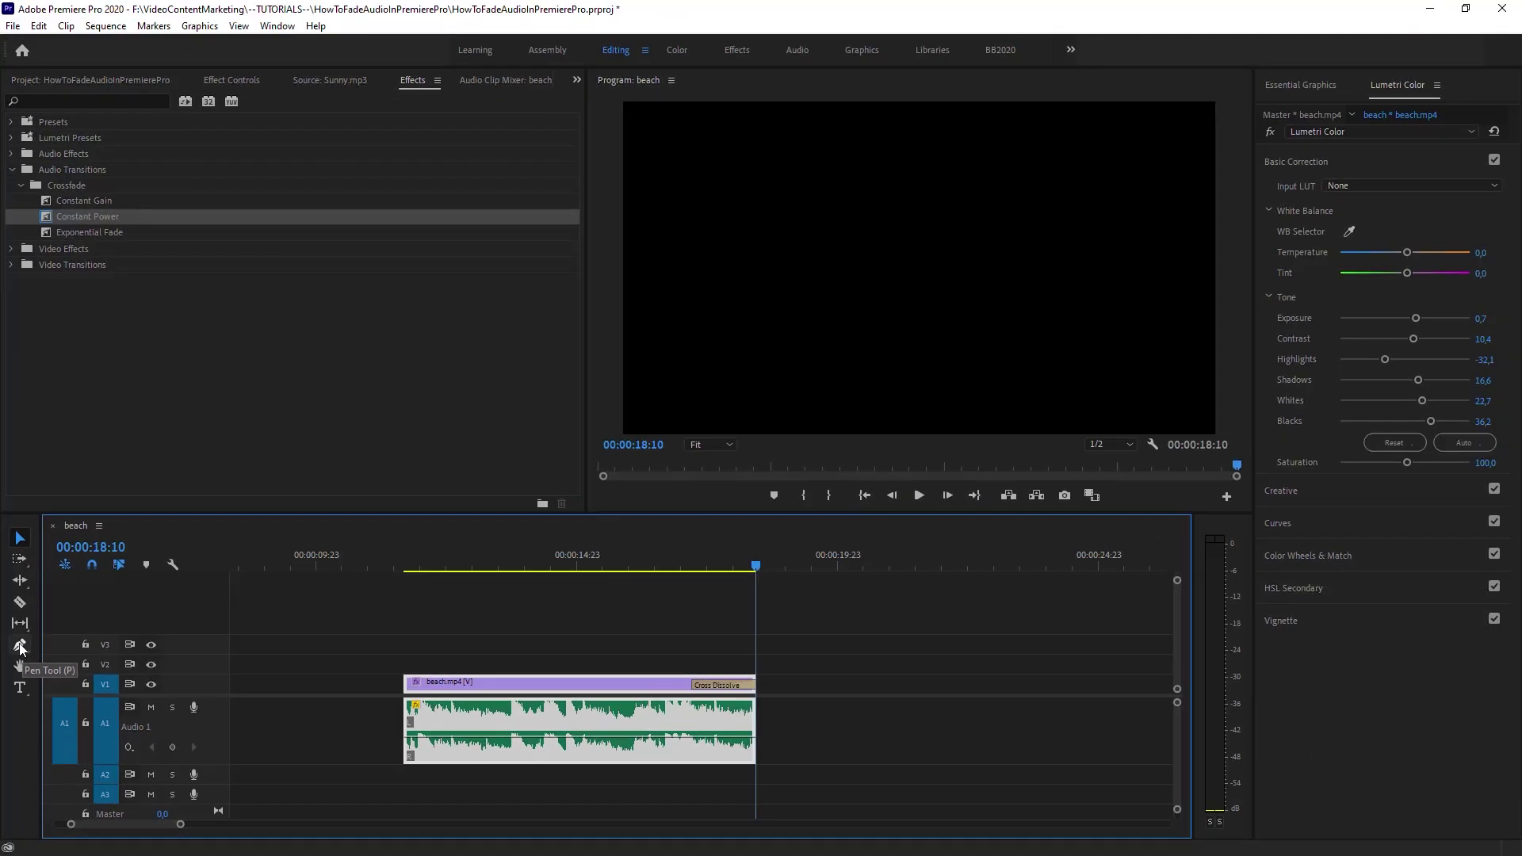
- Use the Pen tool to add three volume keyframes near the audio's end, lowering the middle one partway and the last to -∞ dB
click(35, 512)
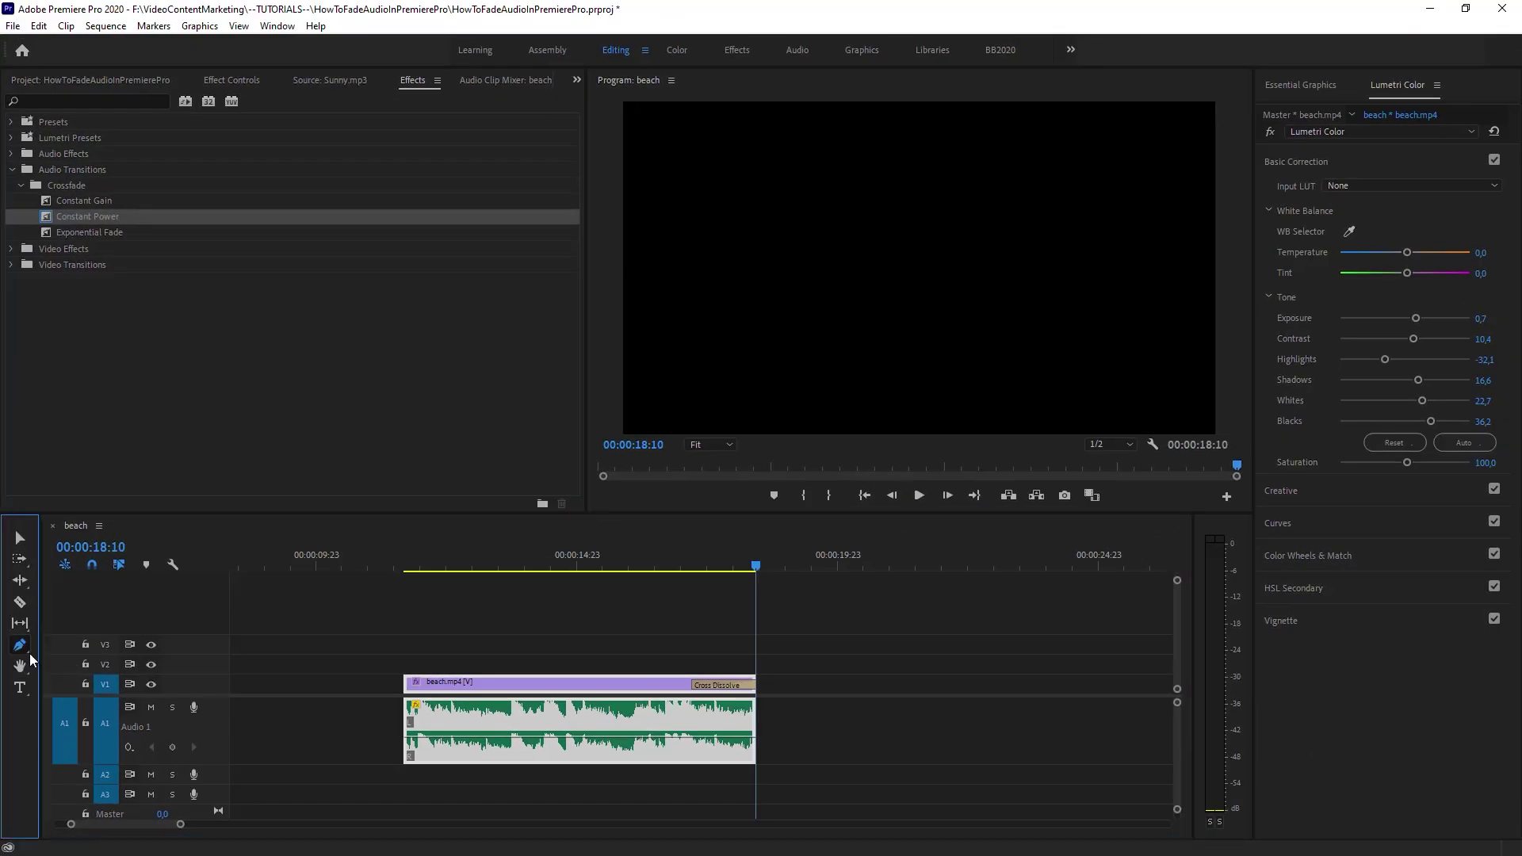
click(696, 737)
drag(750, 737, 753, 758)
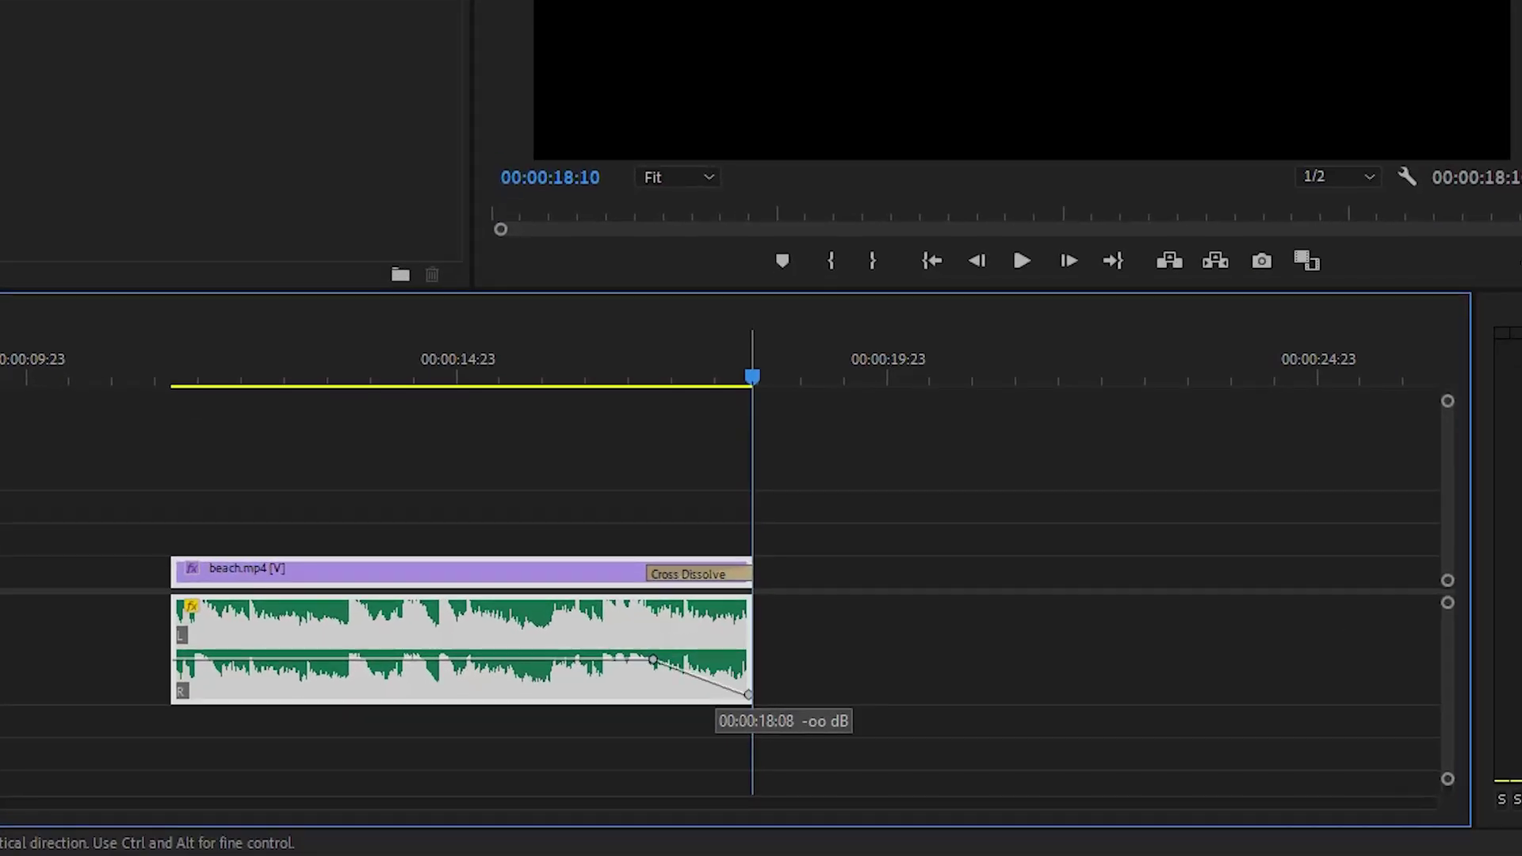
drag(693, 675, 692, 683)
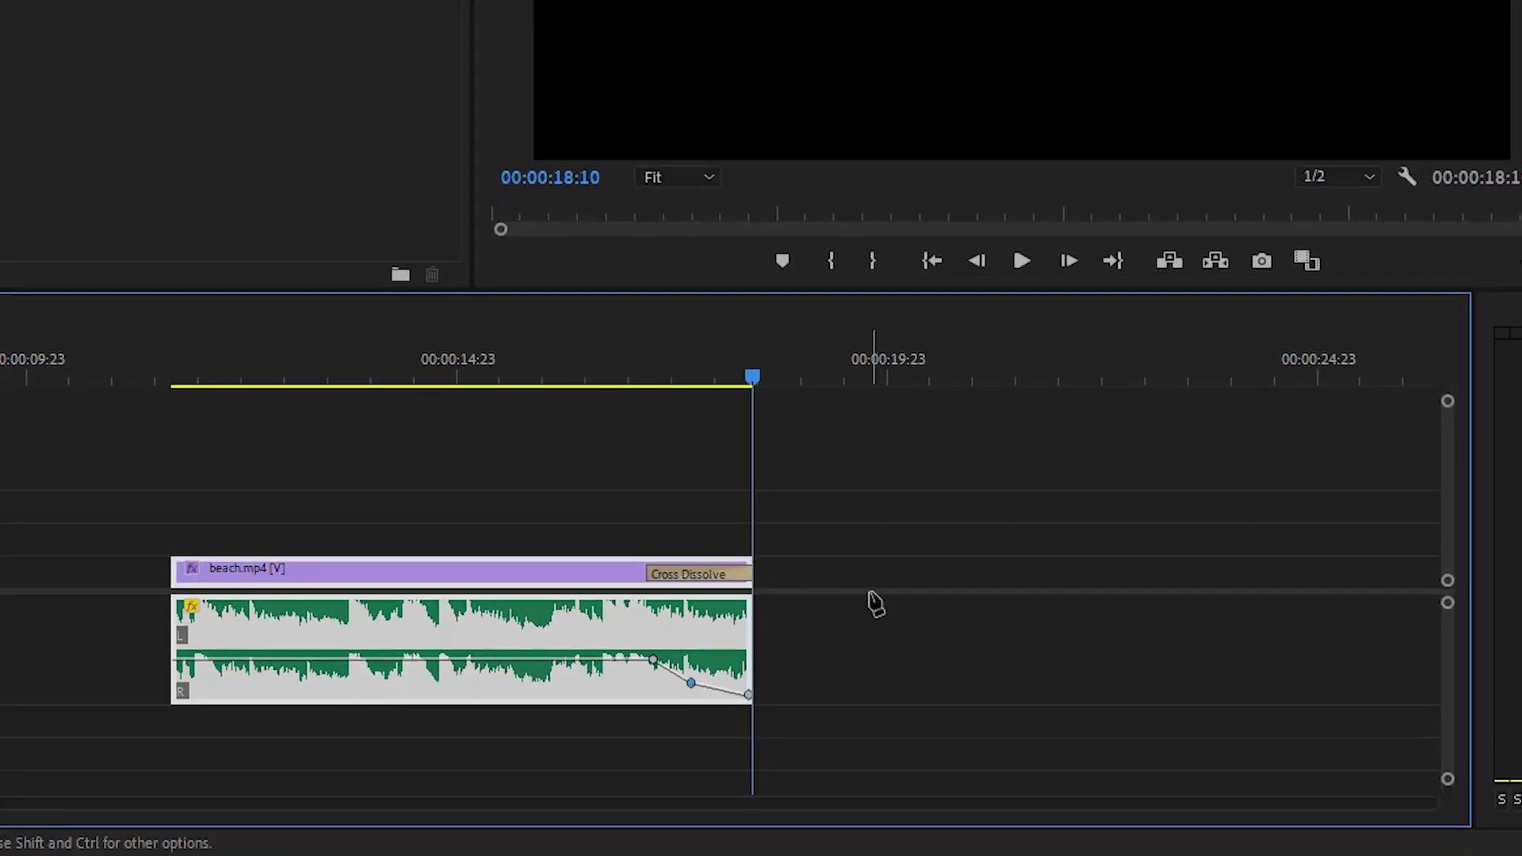
- Play back the fade made with the Pen tool and undo its volume keyframes
drag(596, 391, 584, 392)
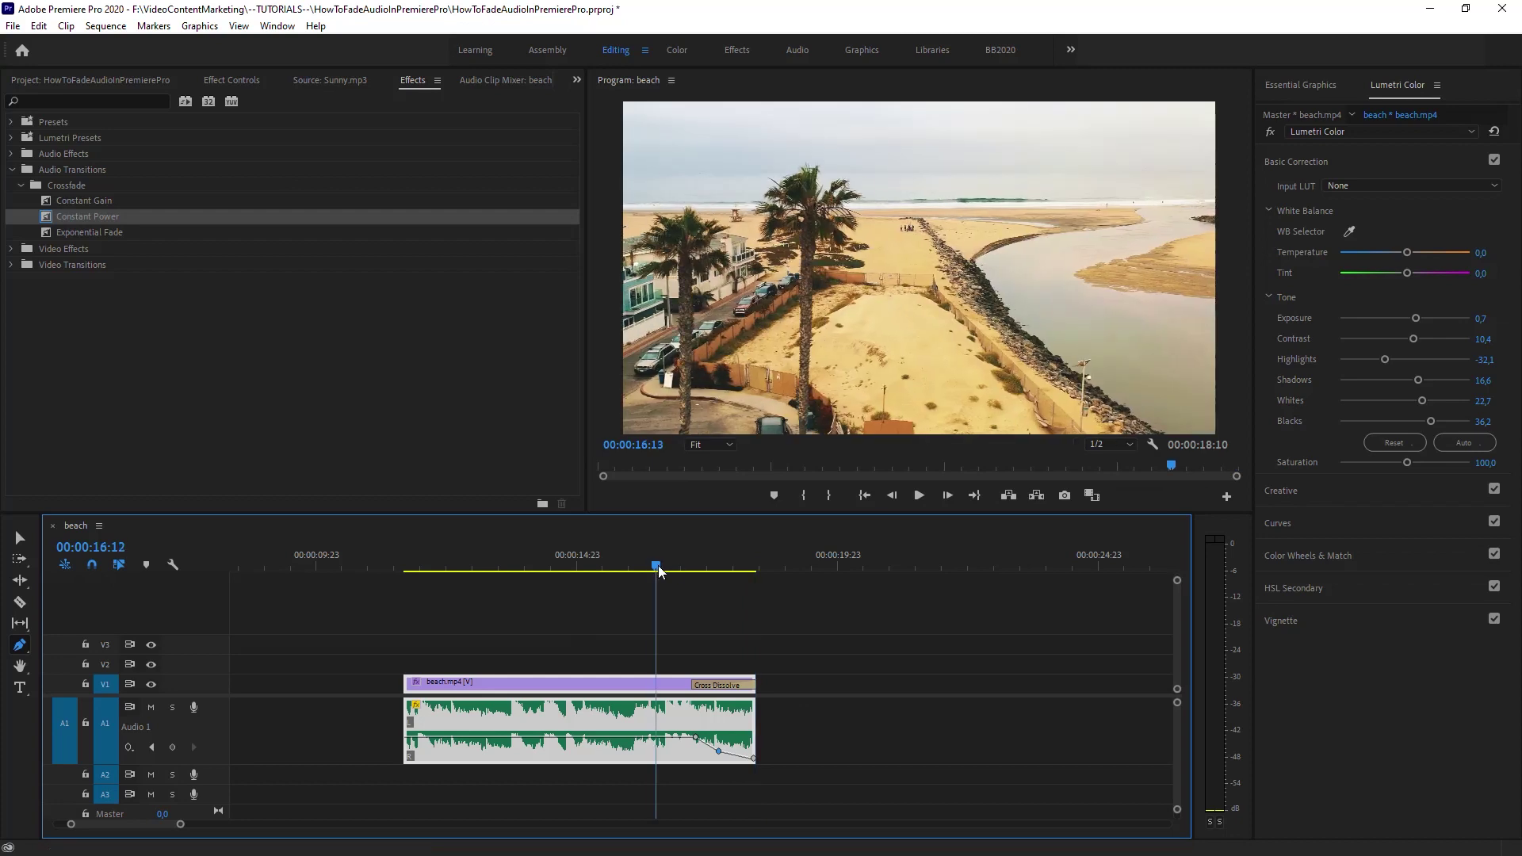
key(space)
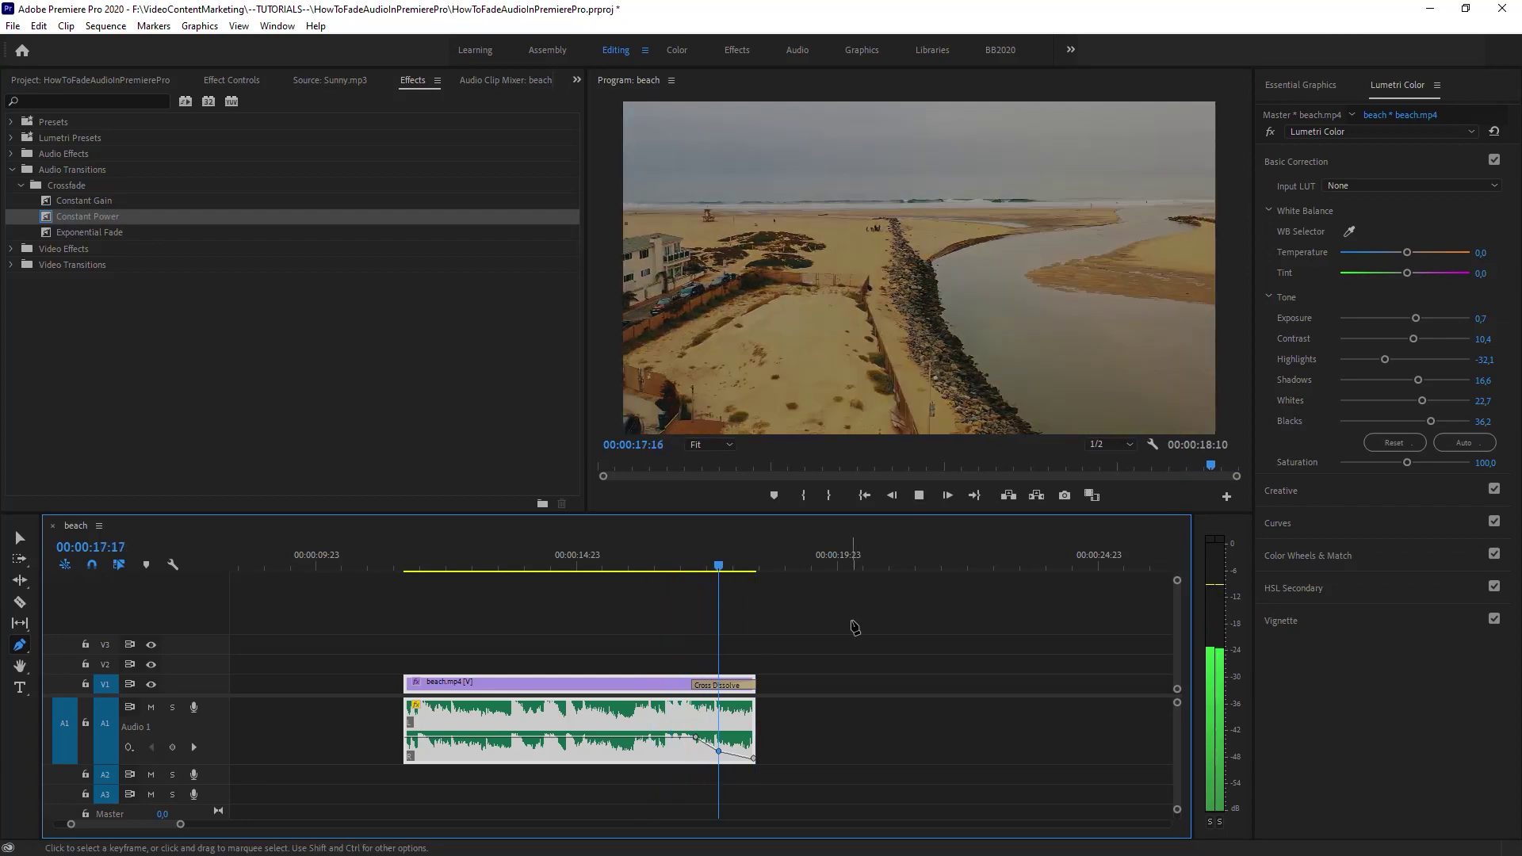
key(ctrl+z)
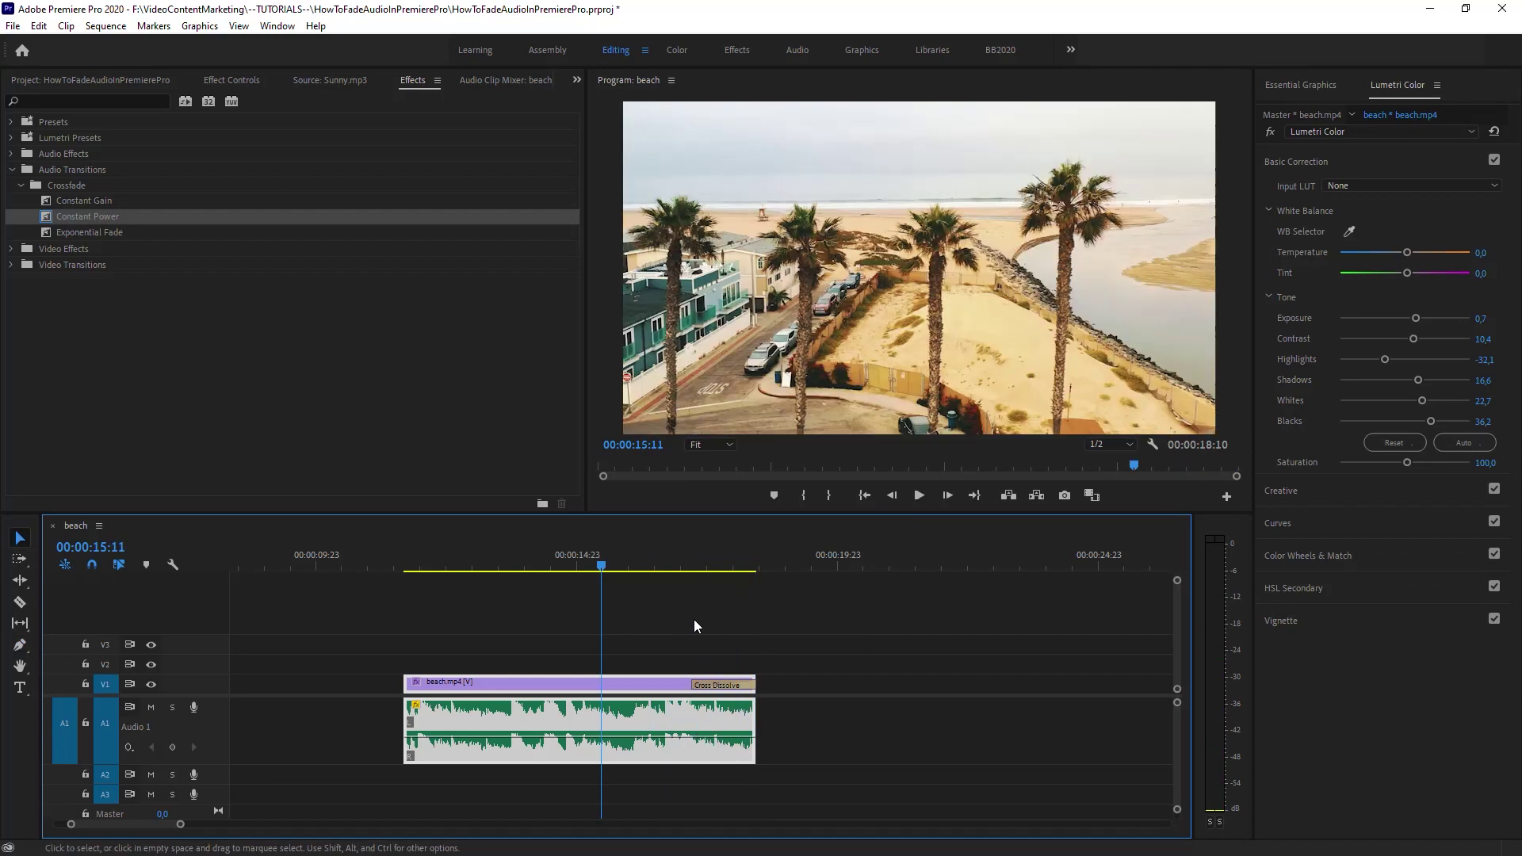
- Apply the default Constant Power audio transition to both ends of the beach clip
click(693, 621)
click(559, 689)
key(ctrl+shift+d)
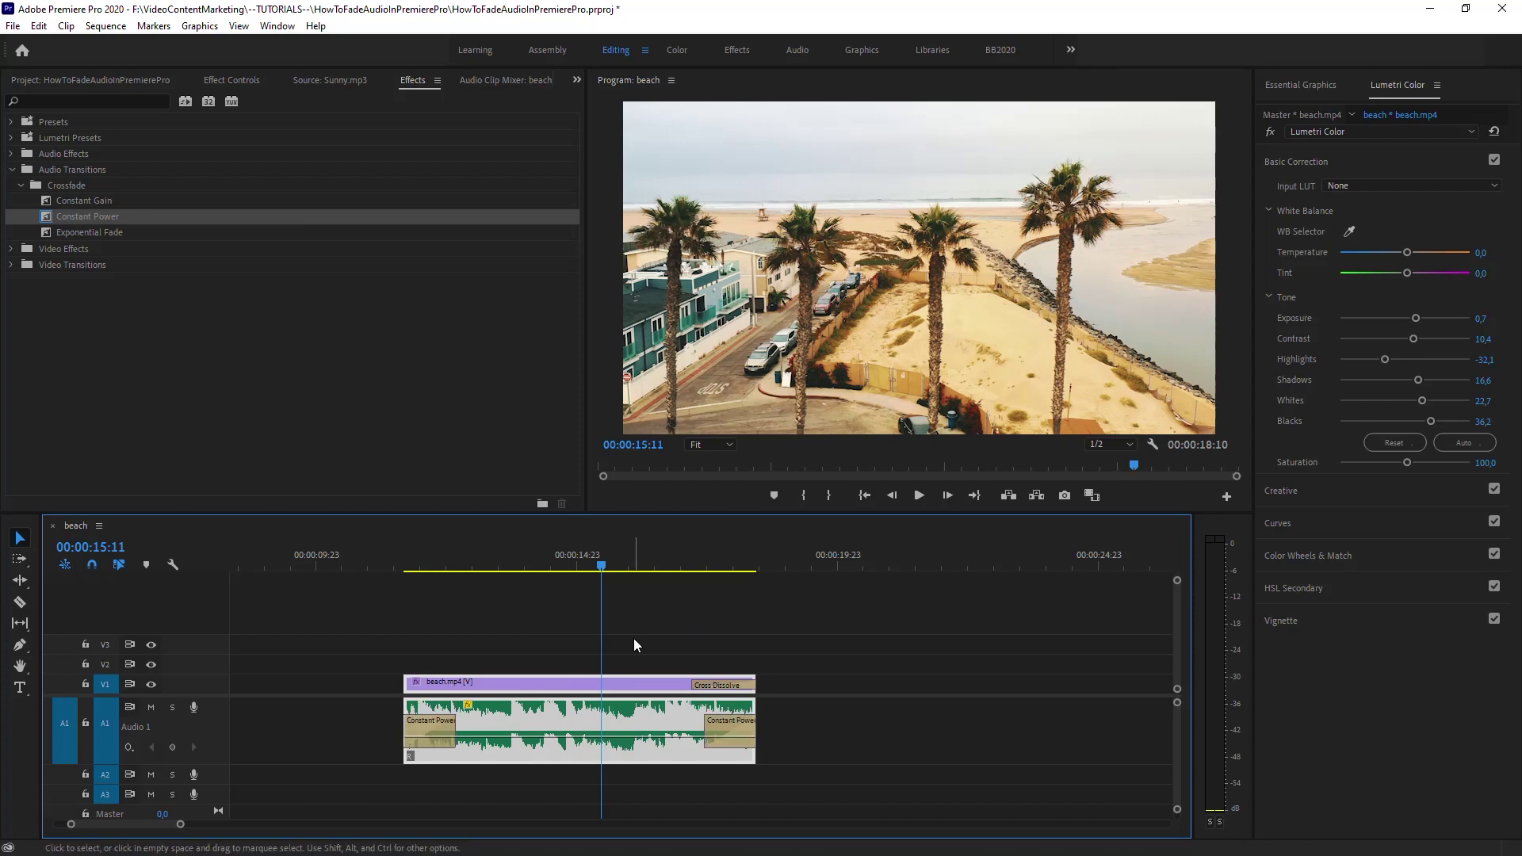
- Delete the Constant Power transitions at both ends of the beach clip's audio, keeping the clip itself
key(Delete)
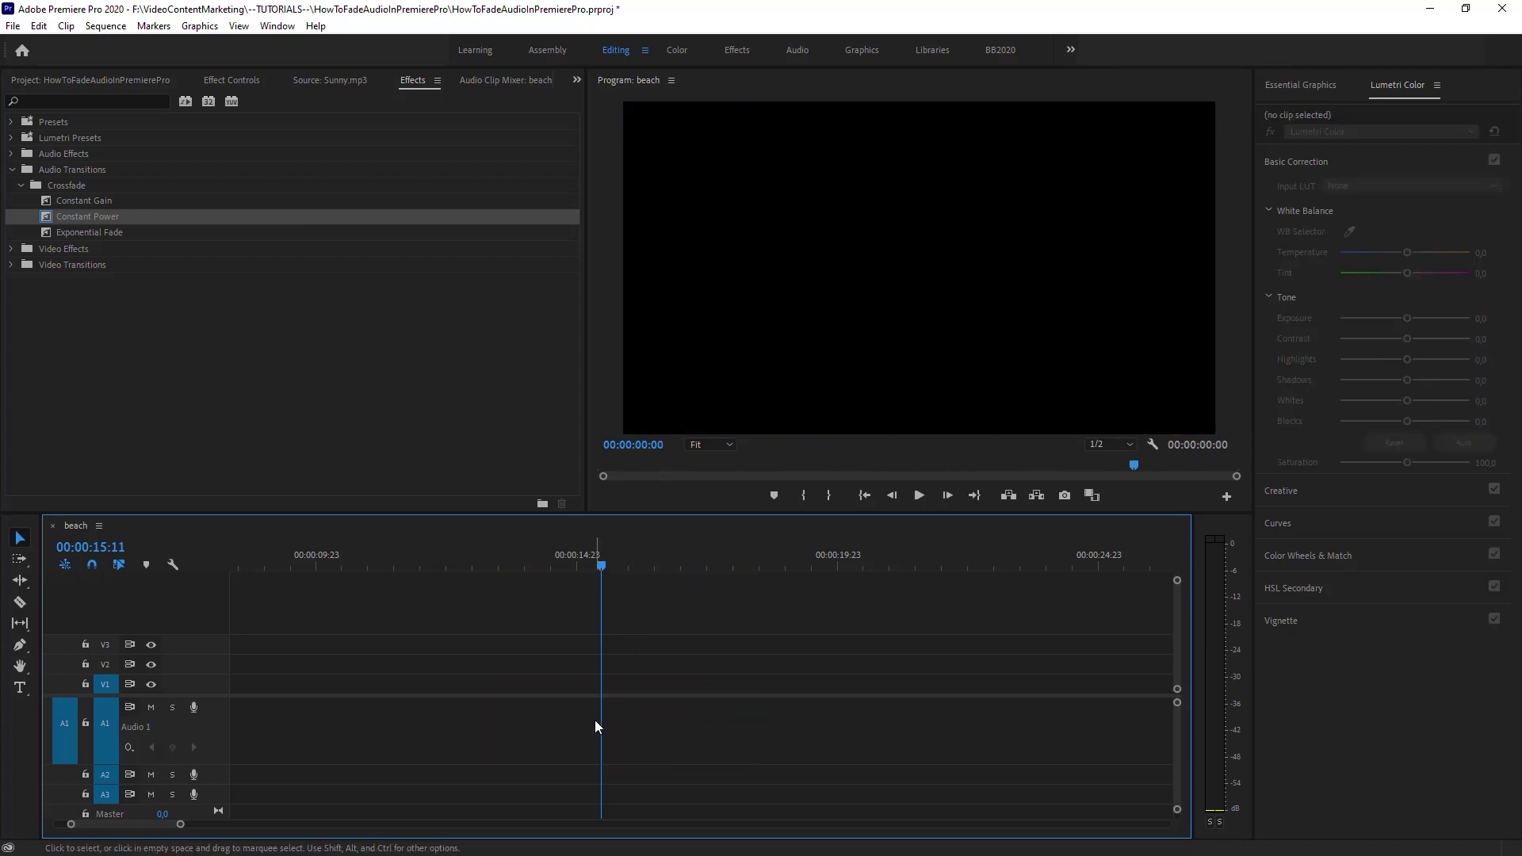
key(ctrl+z)
click(433, 724)
key(Delete)
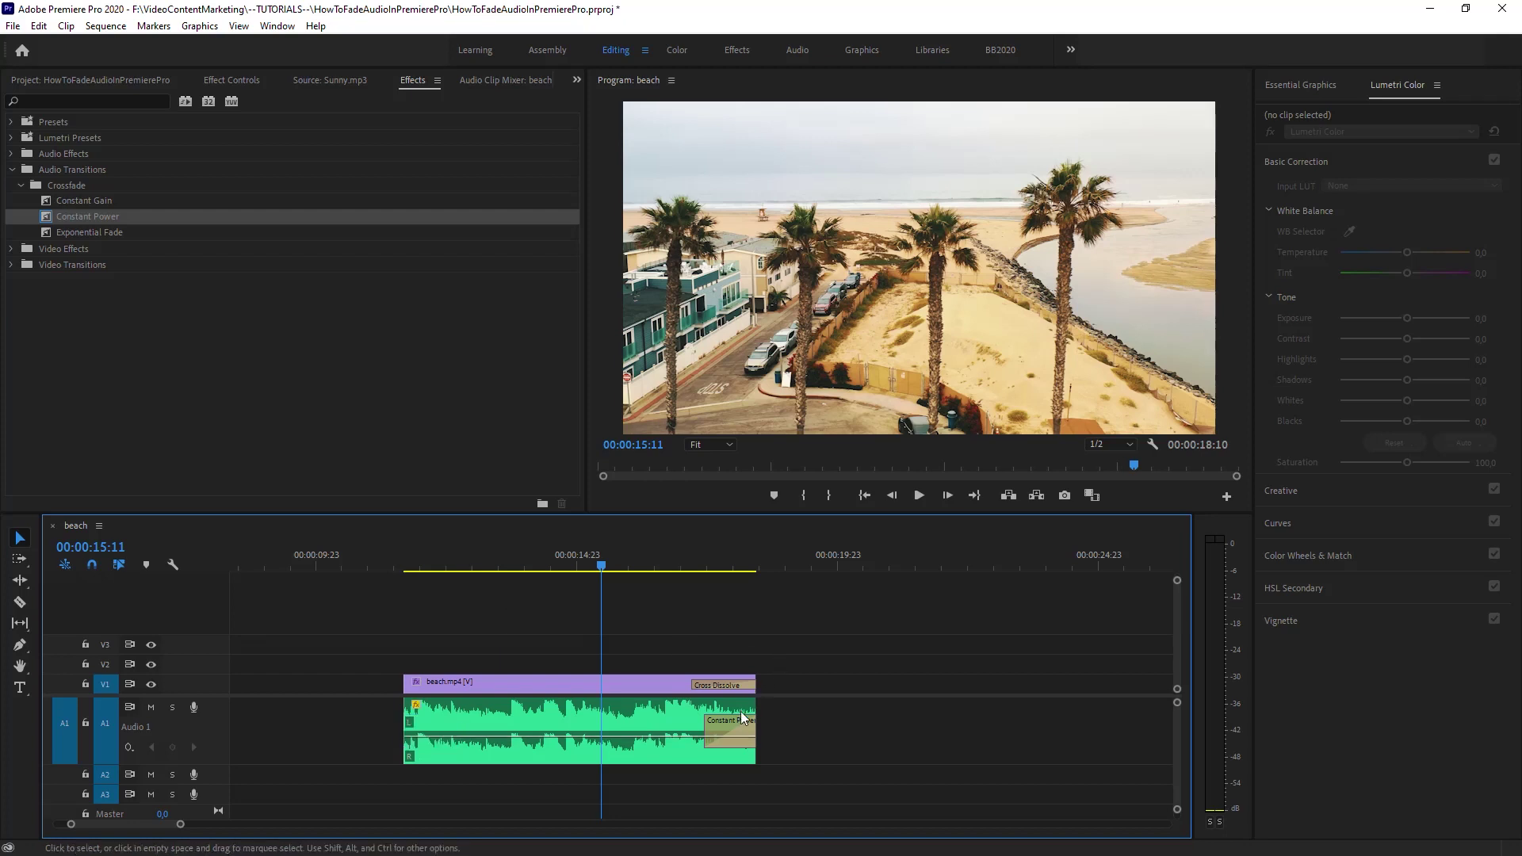
click(736, 725)
key(Delete)
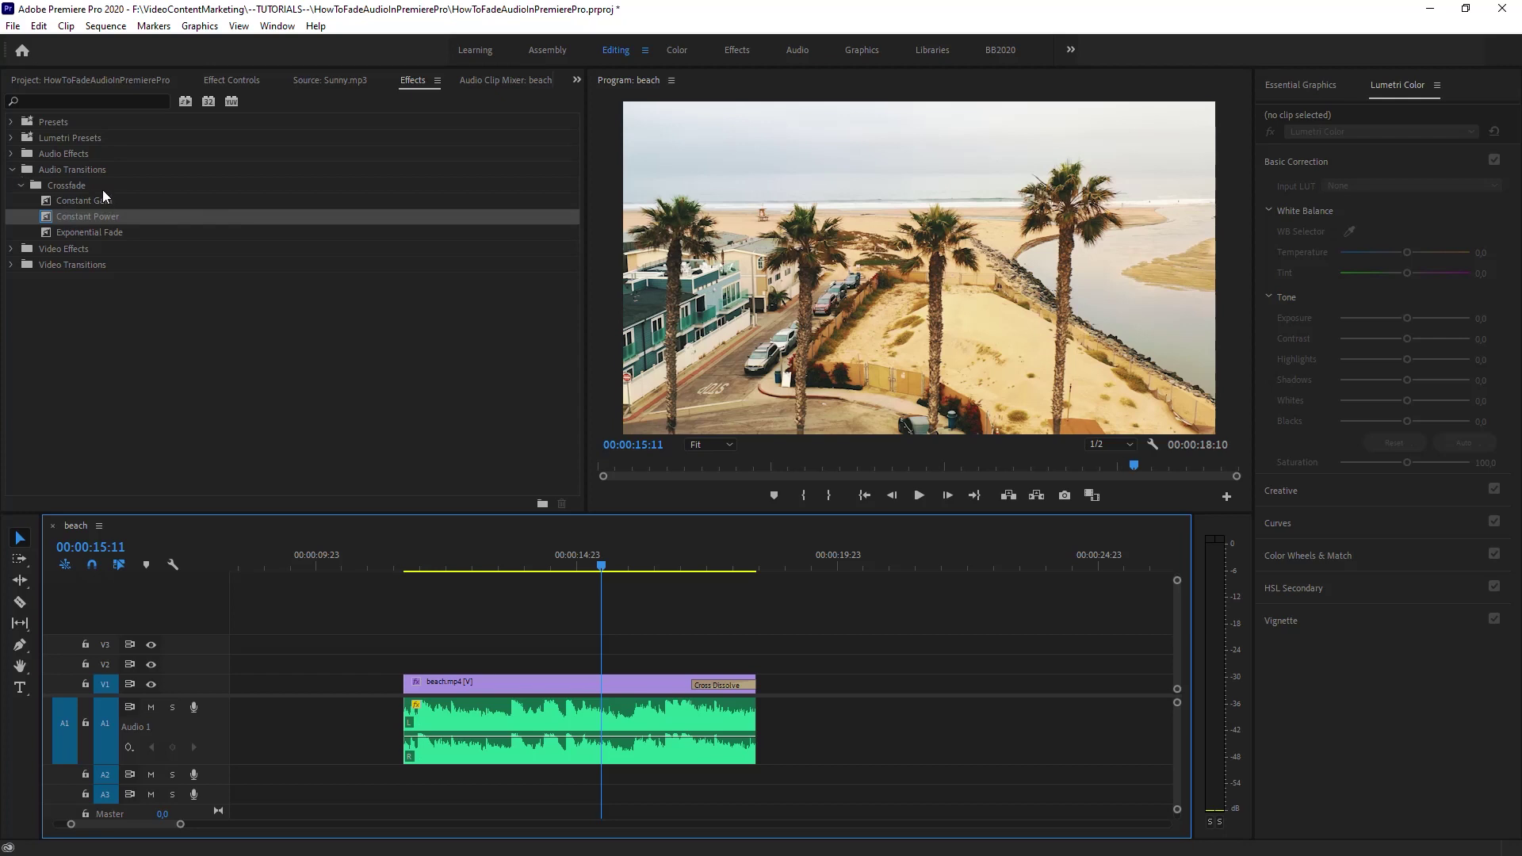
- Apply Constant Power from the Crossfade audio transitions to the end of the beach clip's audio, and delete it again
click(89, 170)
click(86, 185)
click(99, 216)
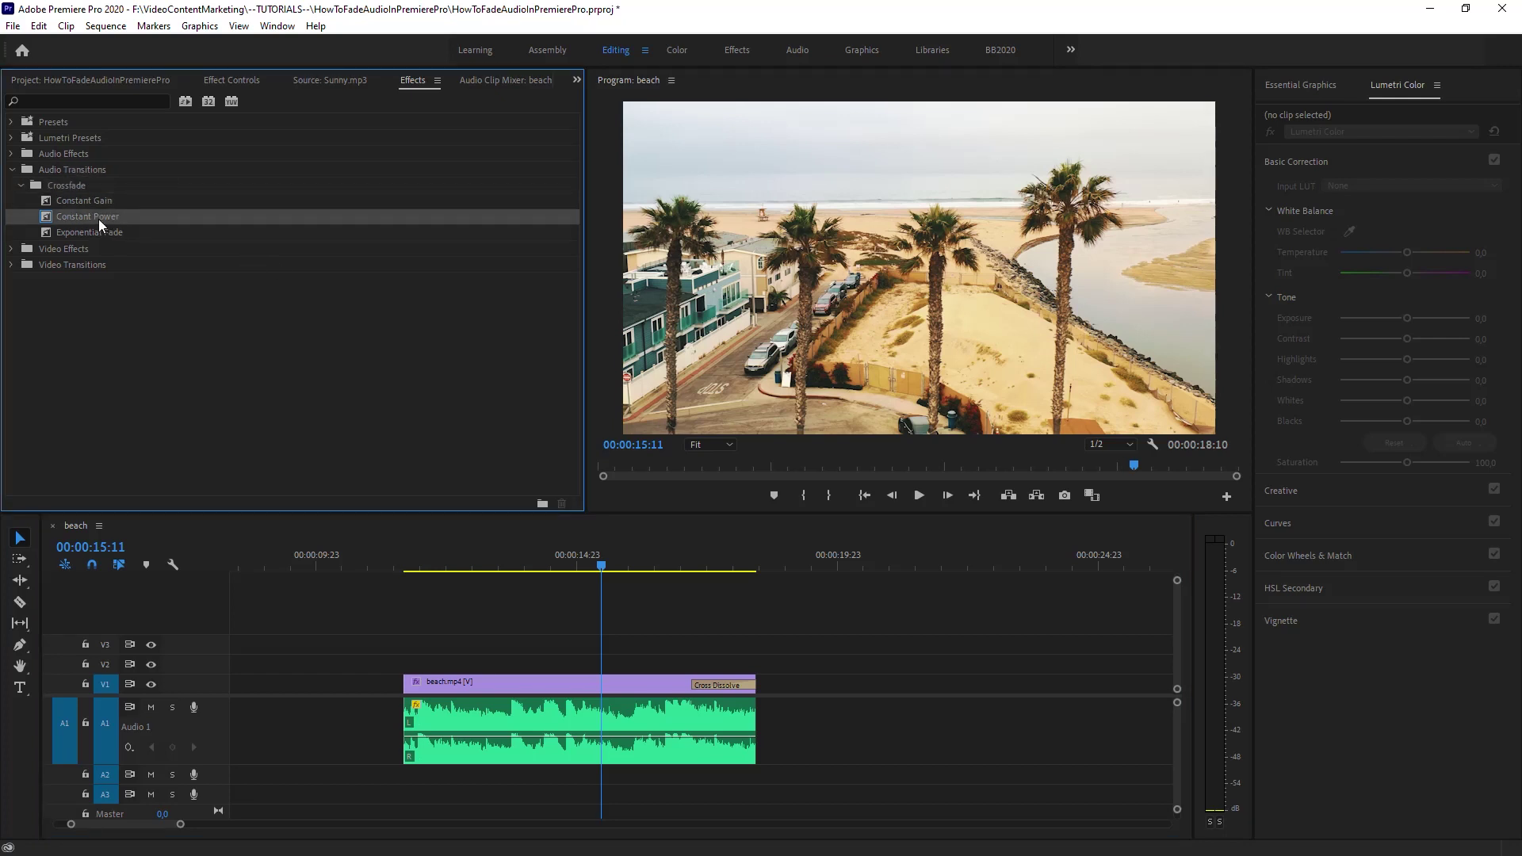
drag(99, 224, 760, 731)
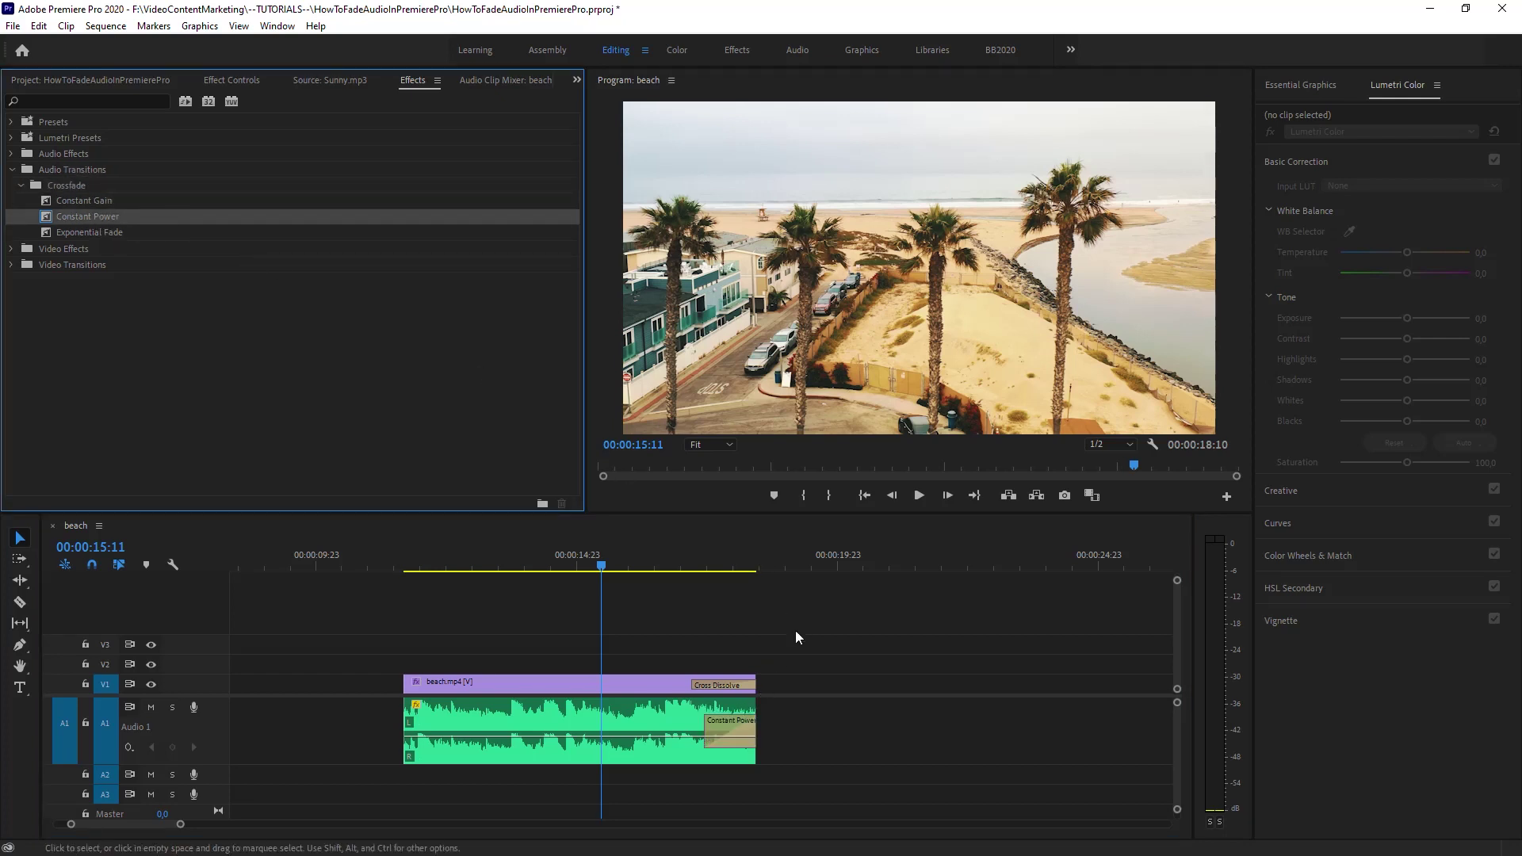
click(725, 723)
key(Delete)
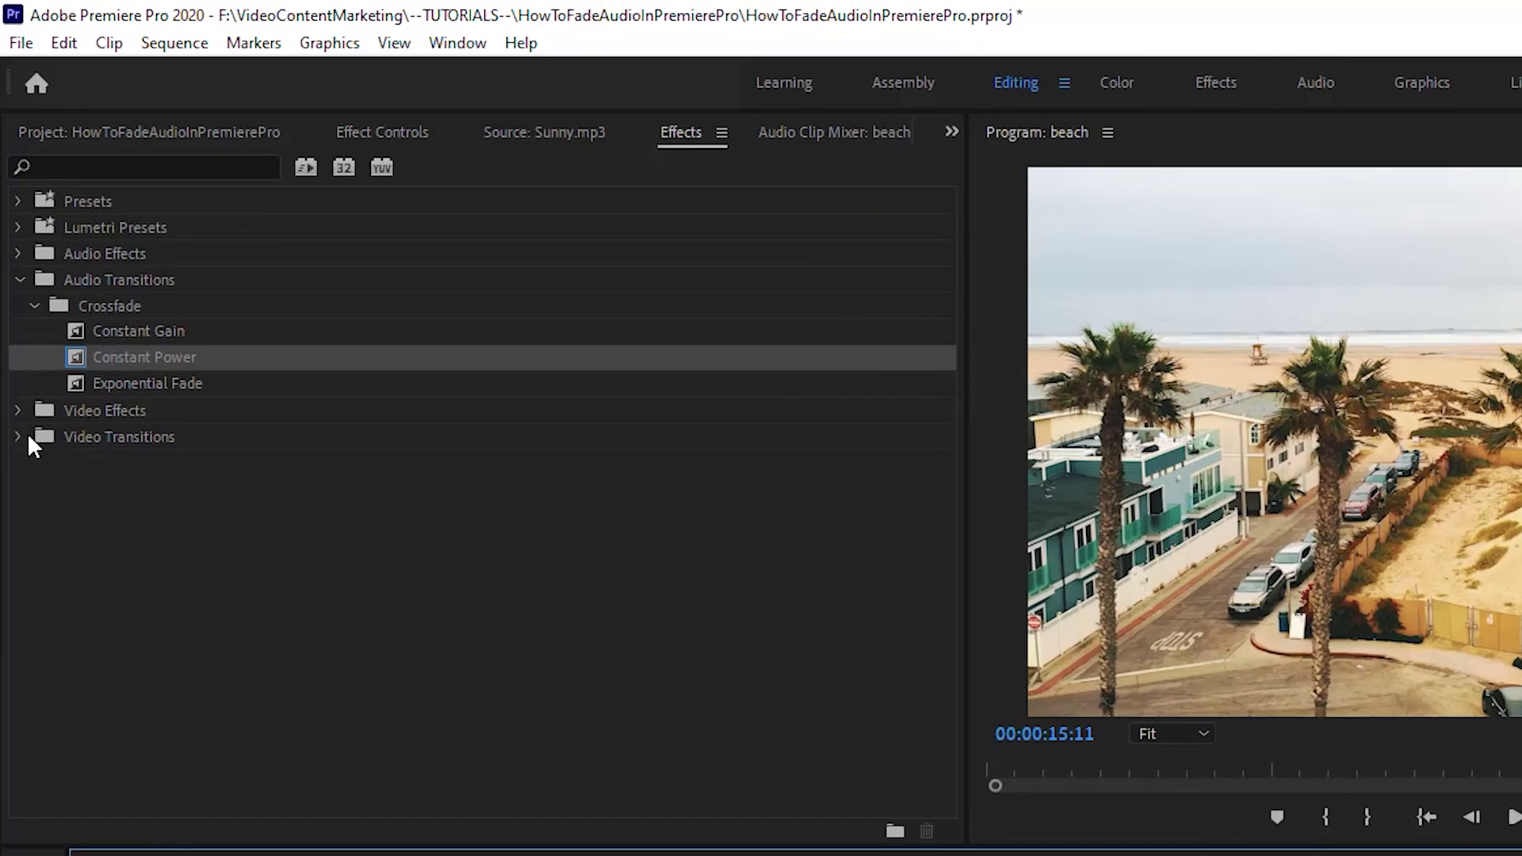
- Apply Cross Dissolve from the Dissolve video transitions to the end of the beach clip's video
click(27, 436)
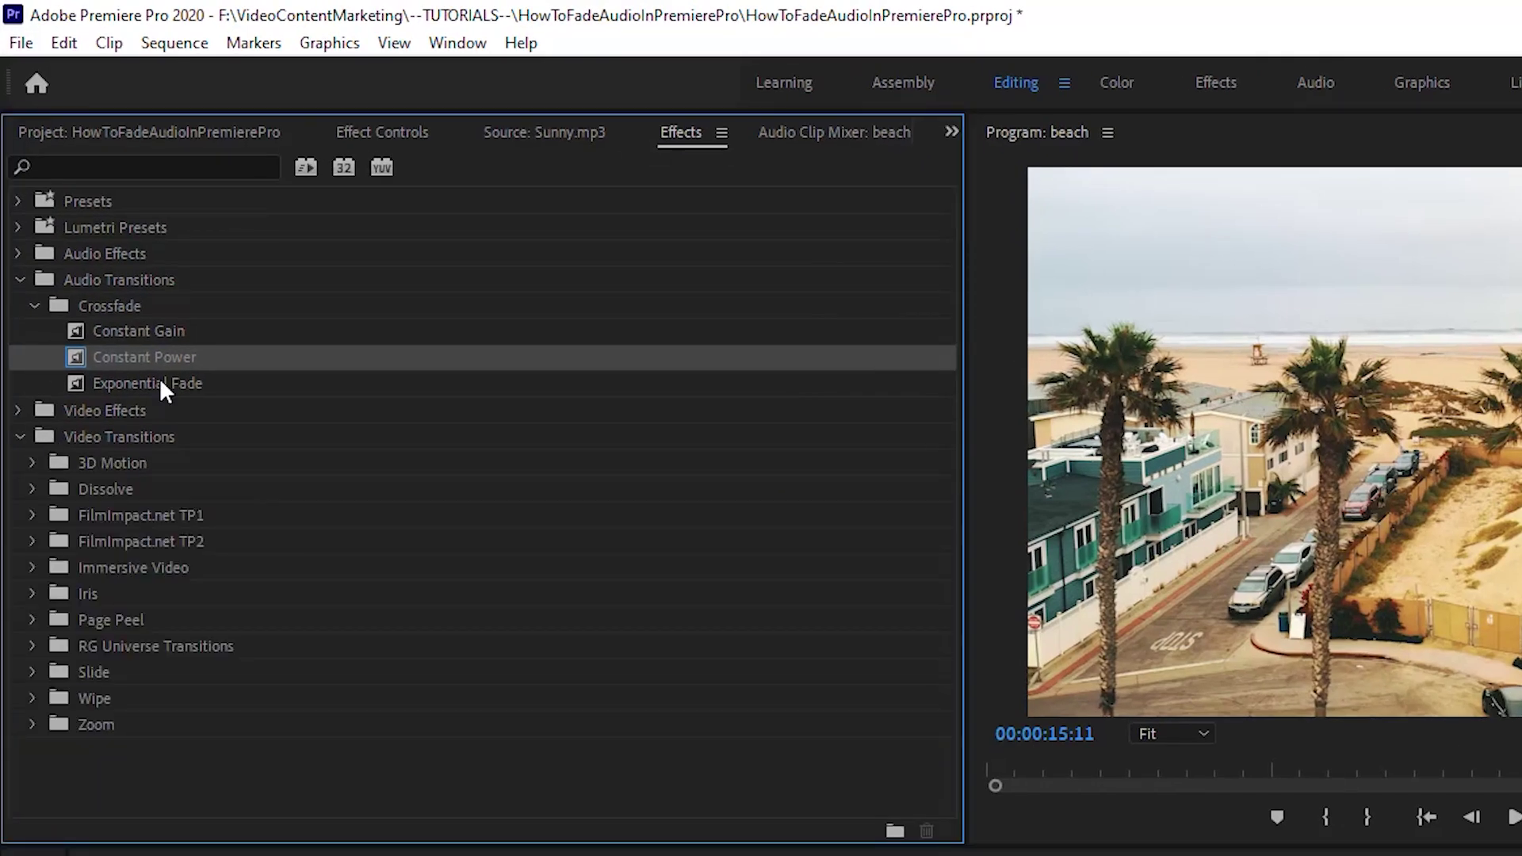
click(32, 489)
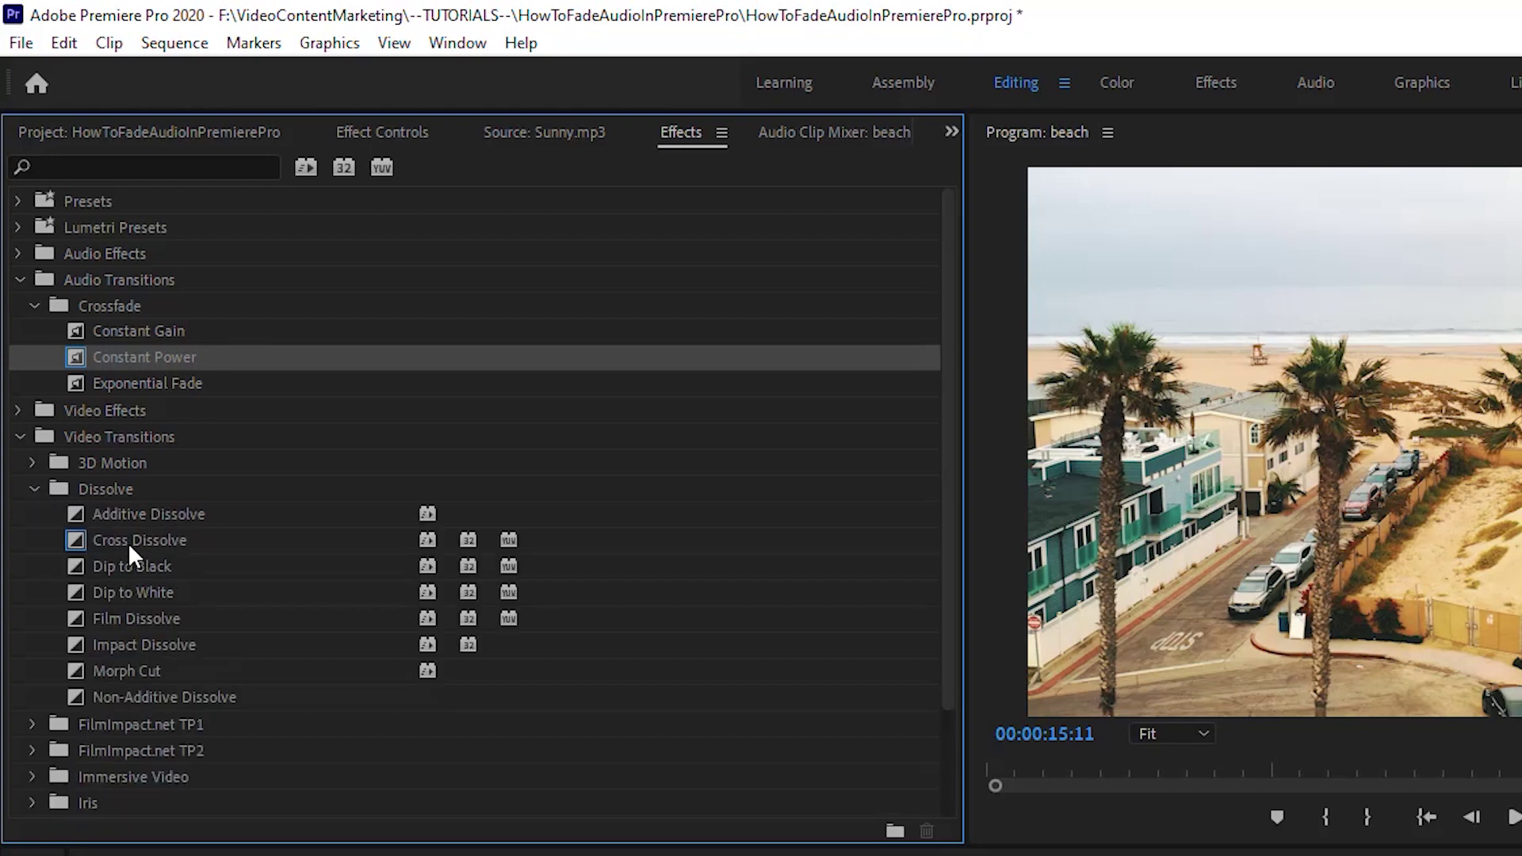
drag(127, 543, 756, 693)
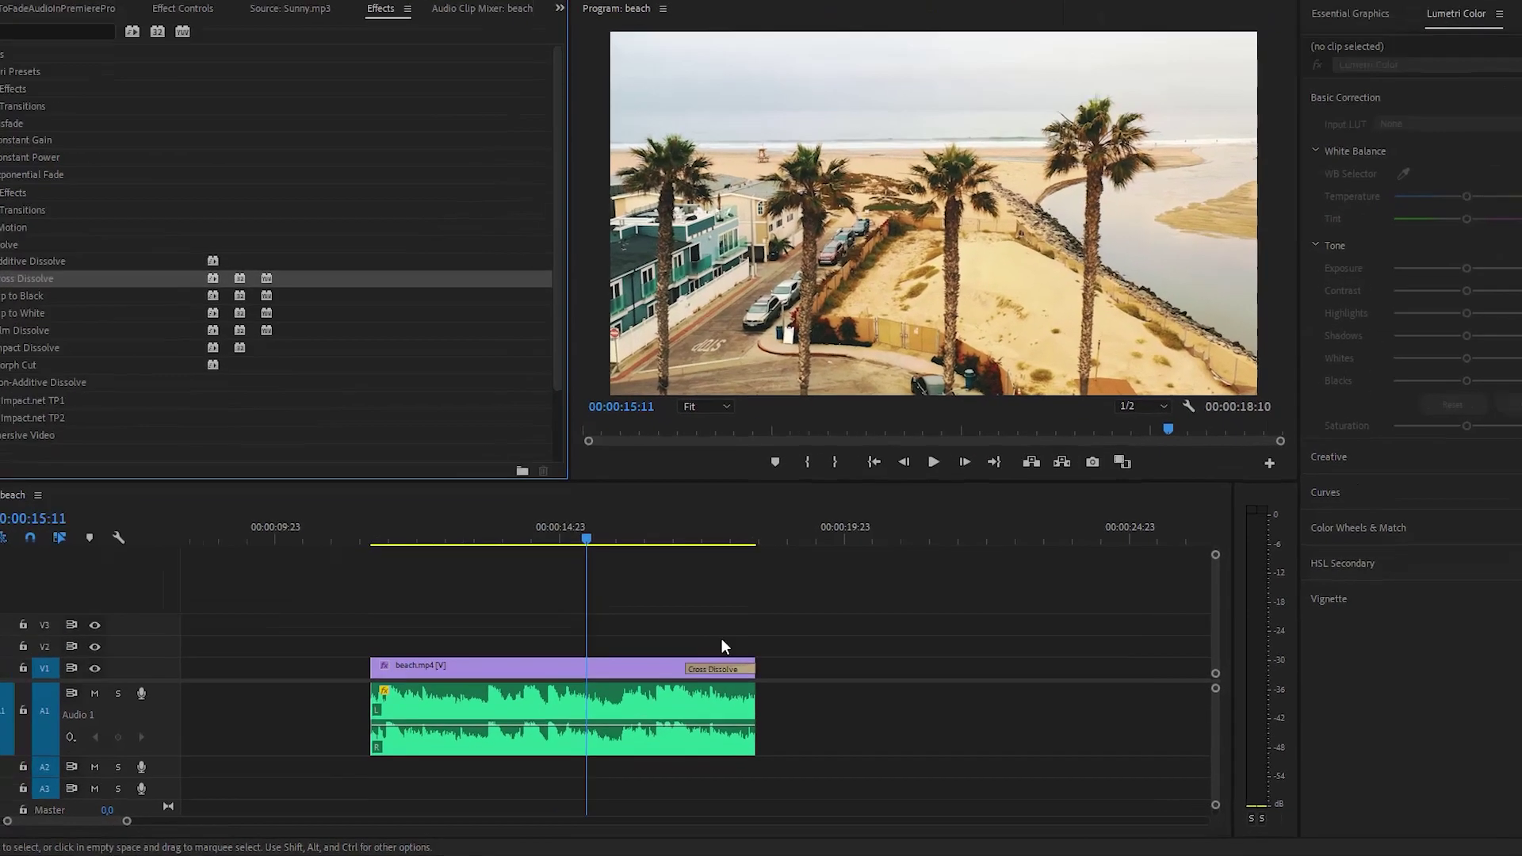
- Apply the default Cross Dissolve to both ends of the beach clip's video and scrub through the clip to preview it
click(606, 673)
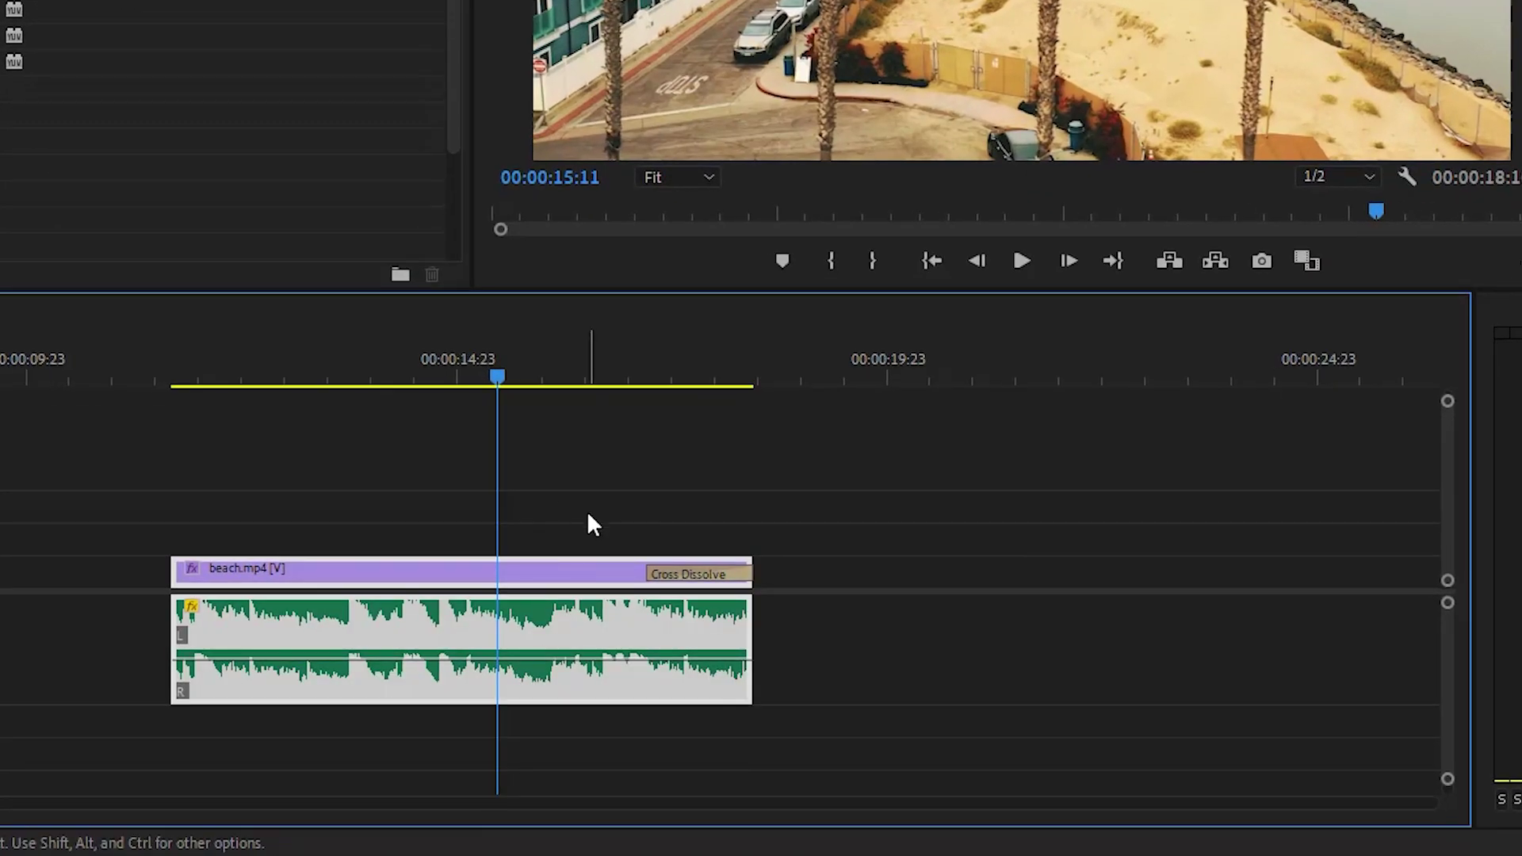
key(ctrl+d)
click(227, 380)
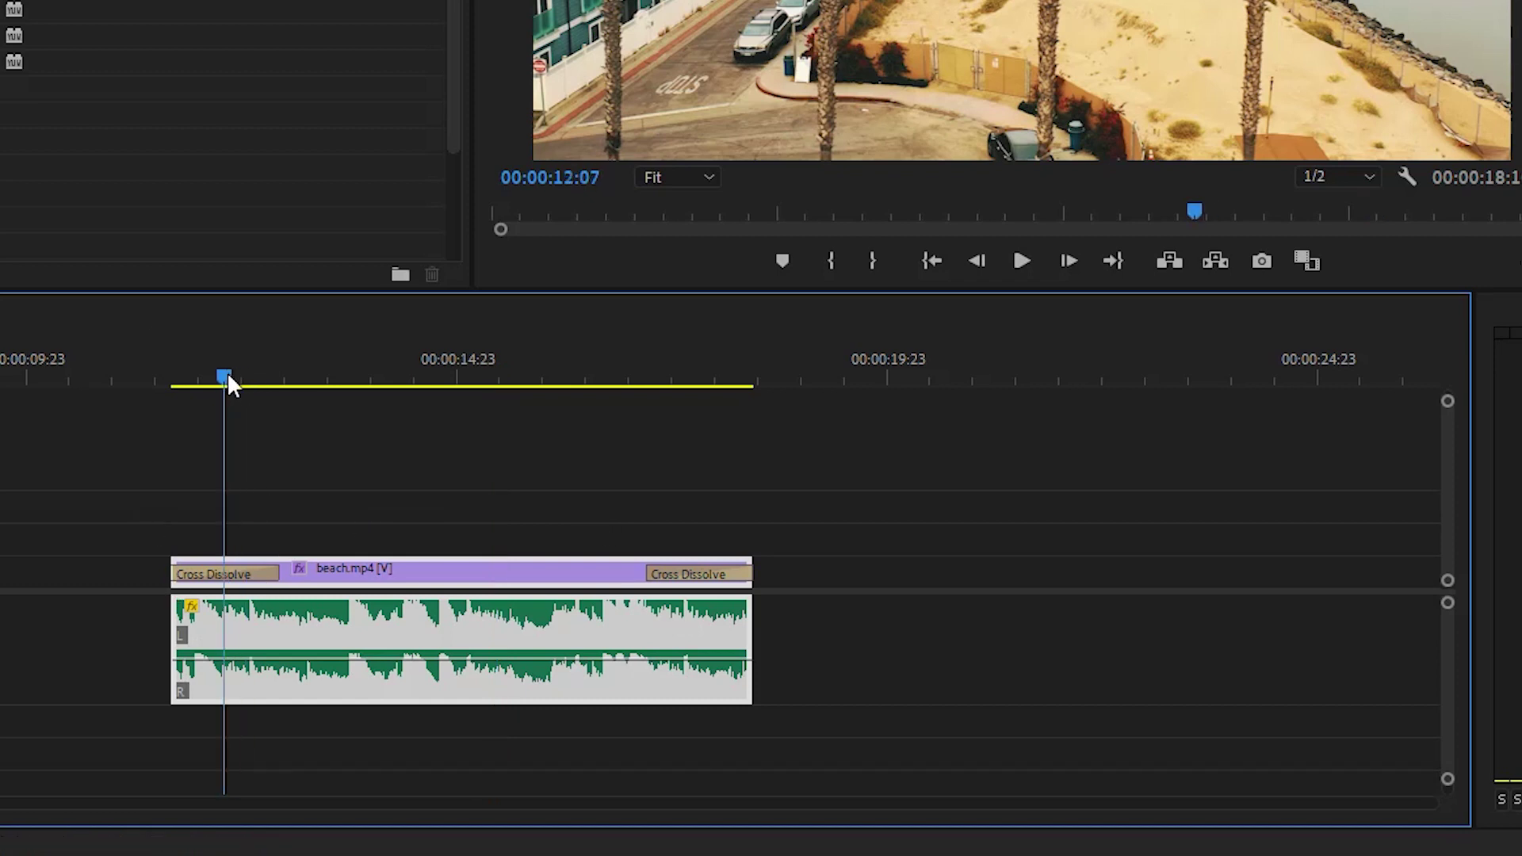
click(663, 379)
drag(700, 562, 577, 562)
click(633, 623)
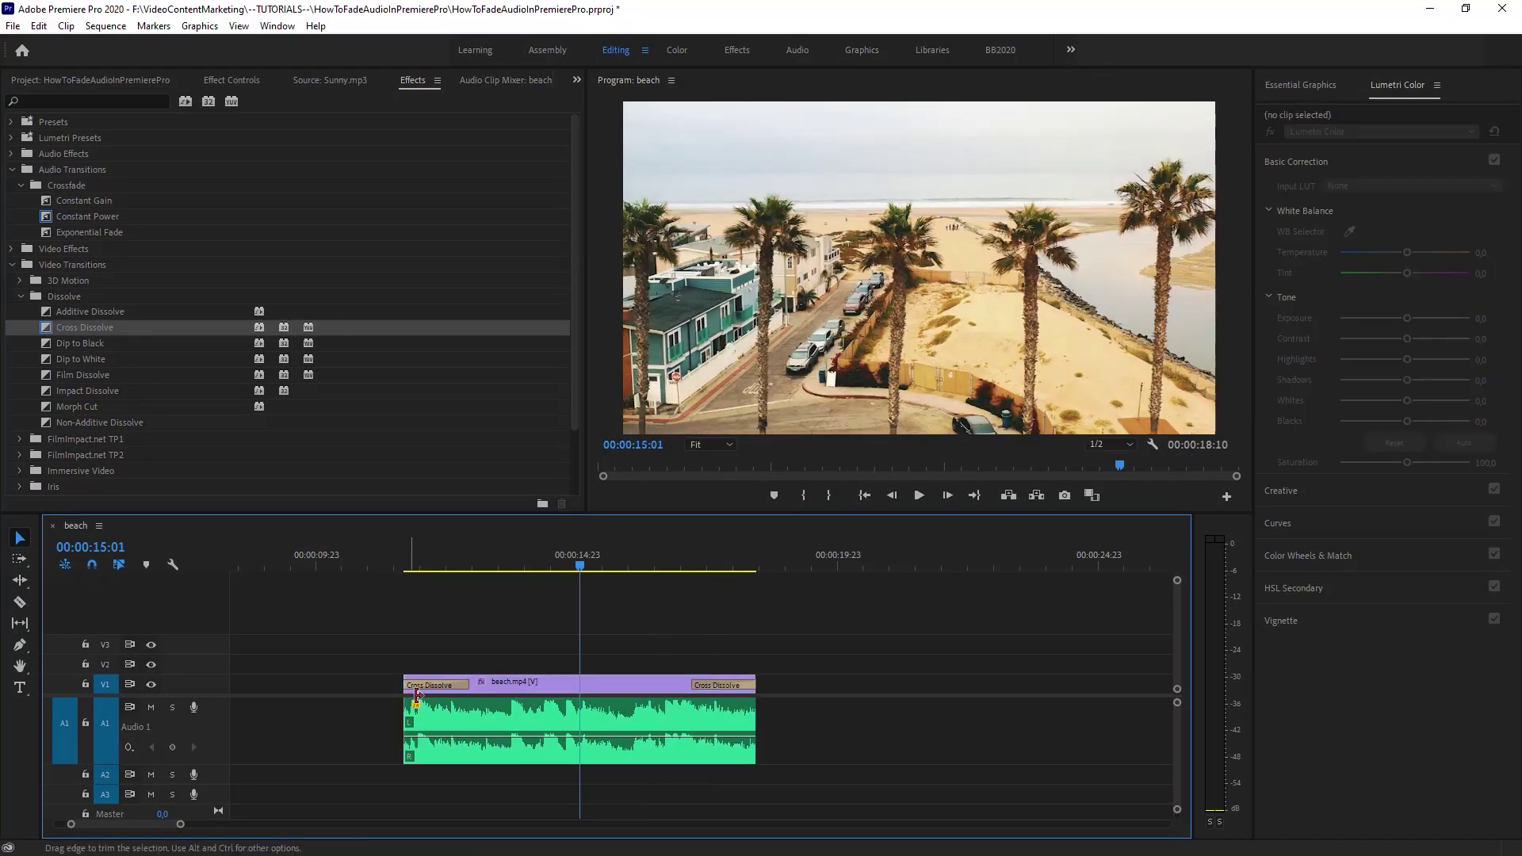
- Delete the Cross Dissolves at both ends of the beach clip and move the playhead to 00:00:14:20
click(421, 683)
key(Delete)
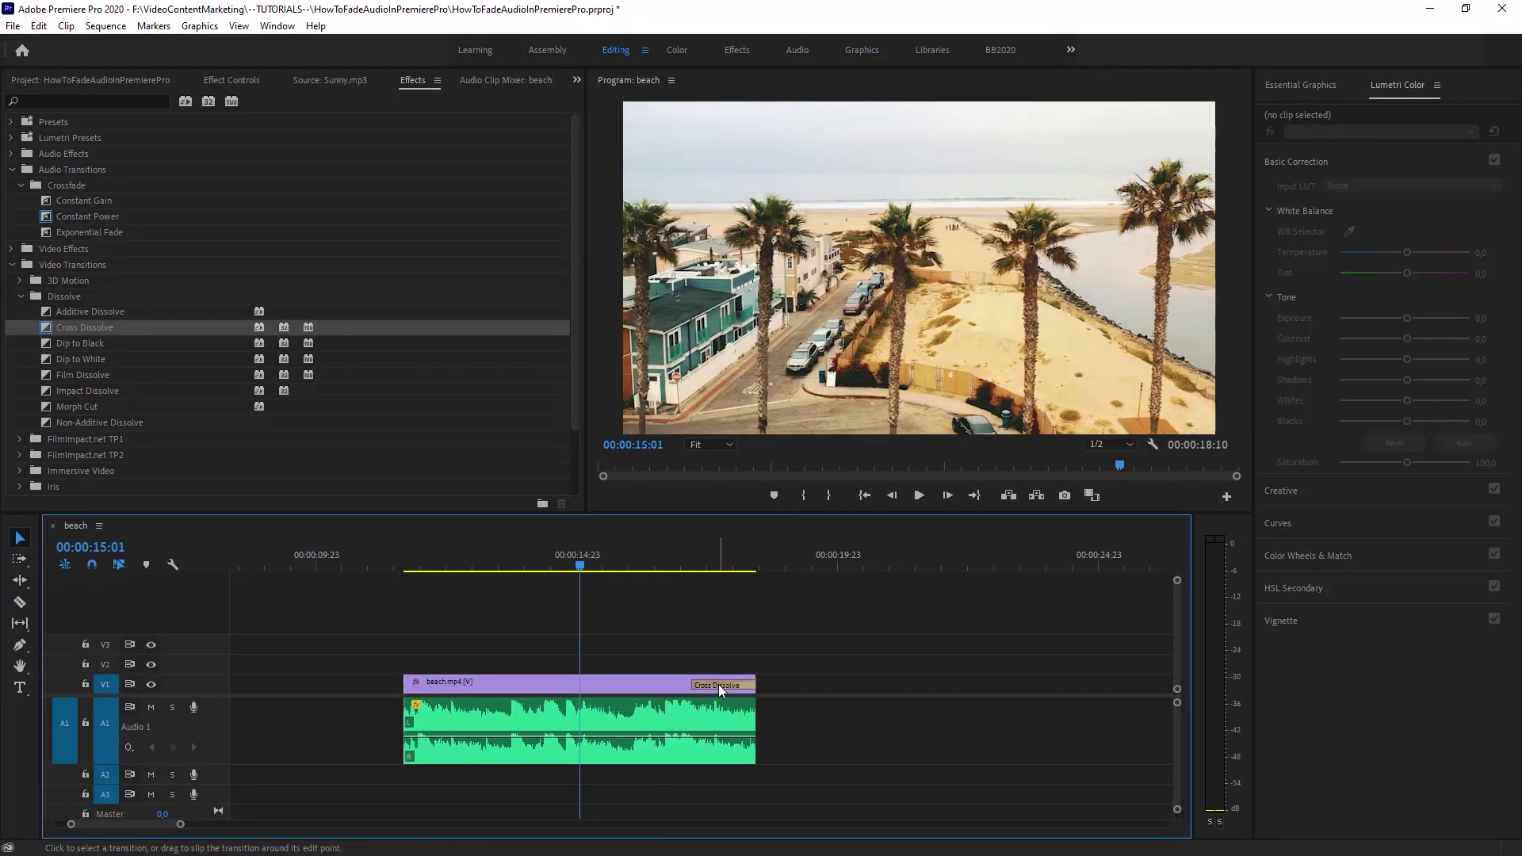
click(718, 684)
key(Delete)
click(569, 564)
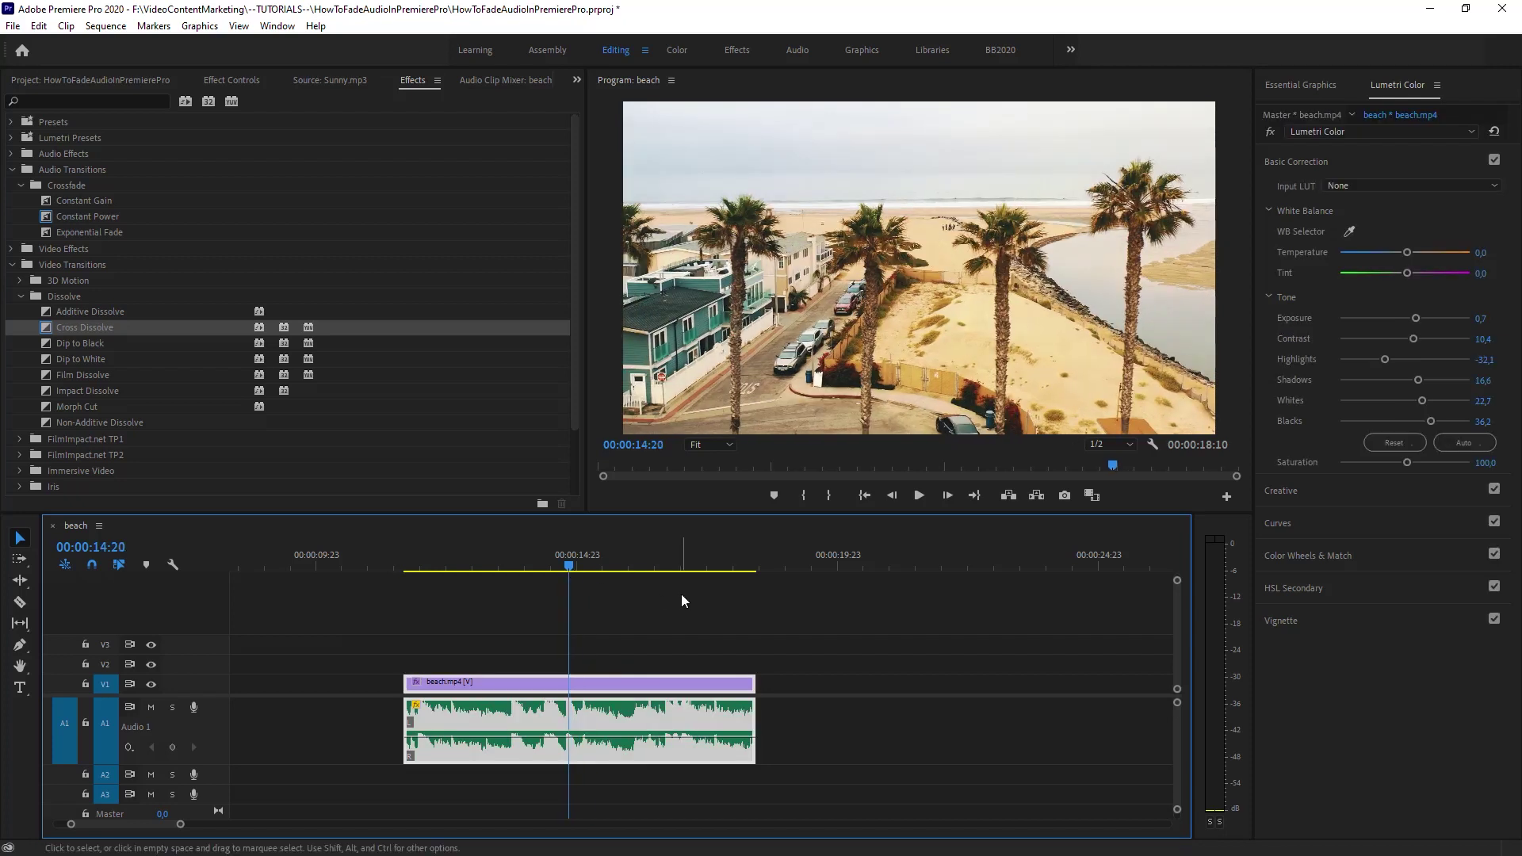
- Apply the default Cross Dissolve and Constant Power transitions to both ends of the beach clip's video and audio
click(682, 594)
click(660, 685)
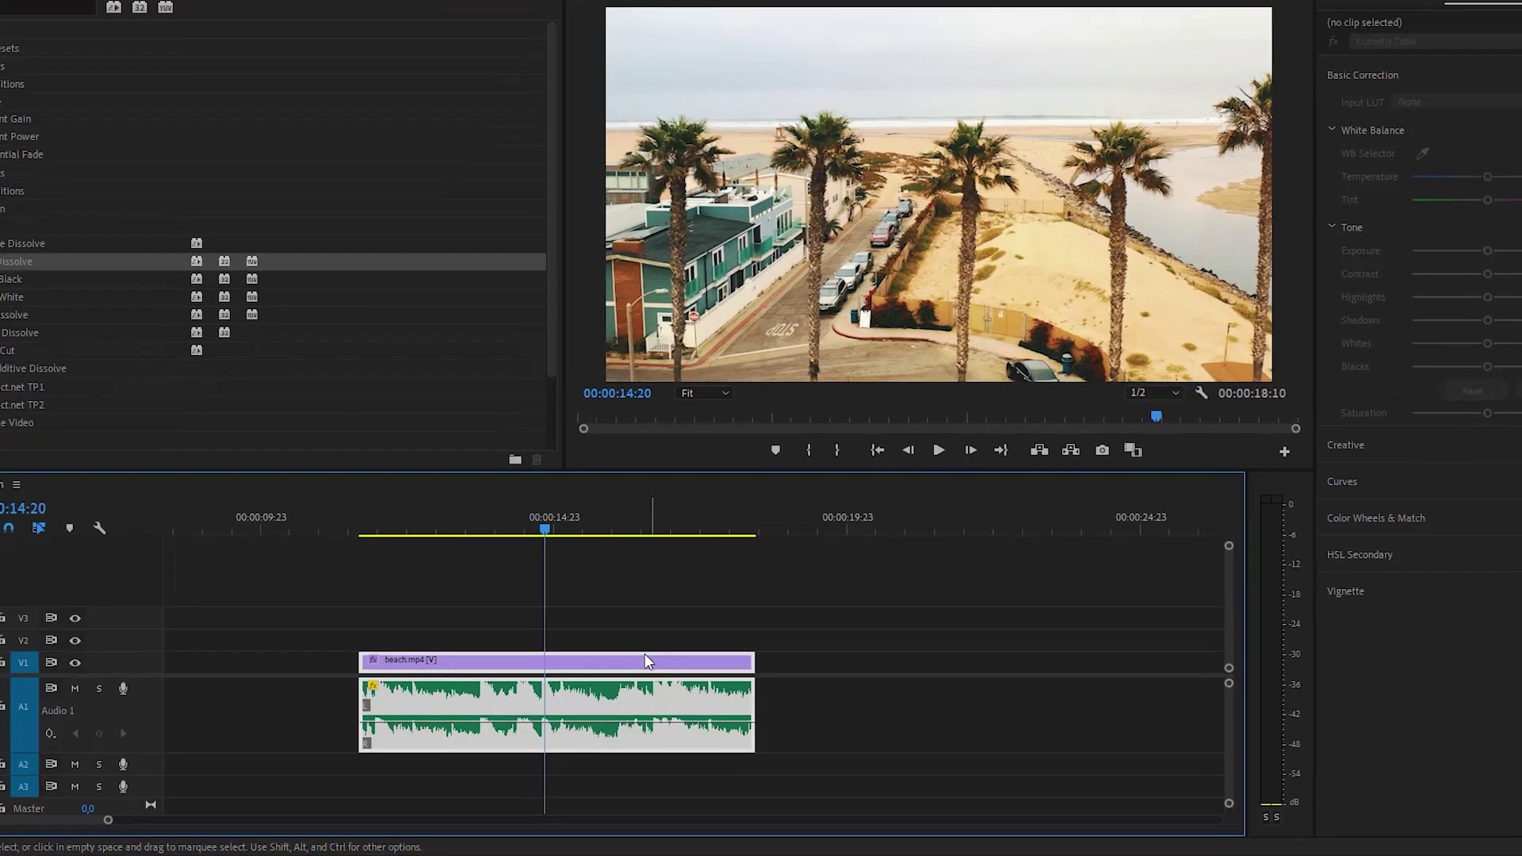
key(ctrl+d)
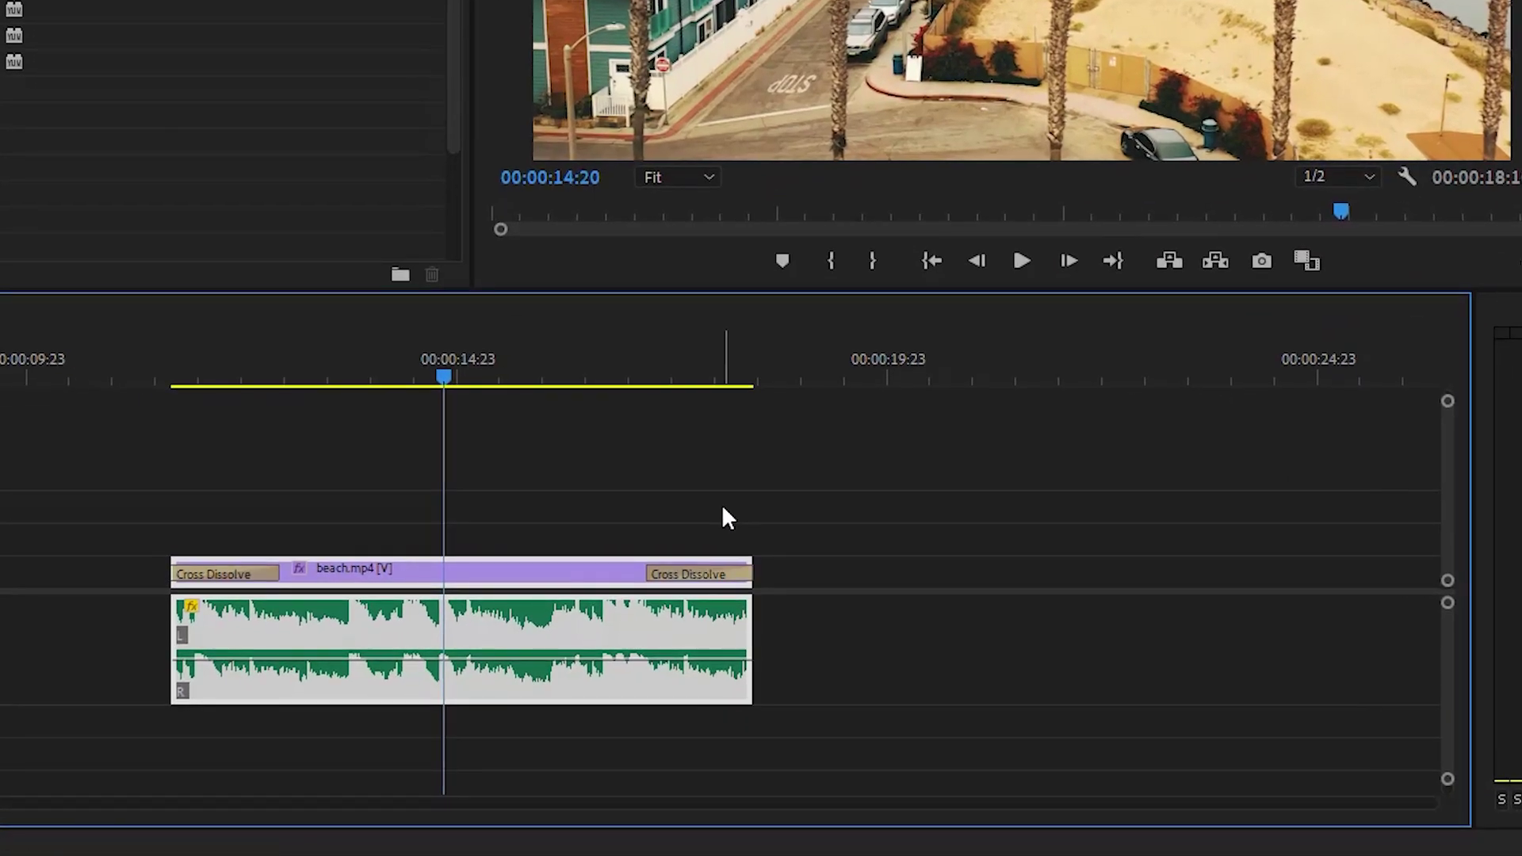
key(ctrl+shift+d)
- Delete the Cross Dissolve and Constant Power transitions at the end of the beach clip
click(721, 508)
click(716, 576)
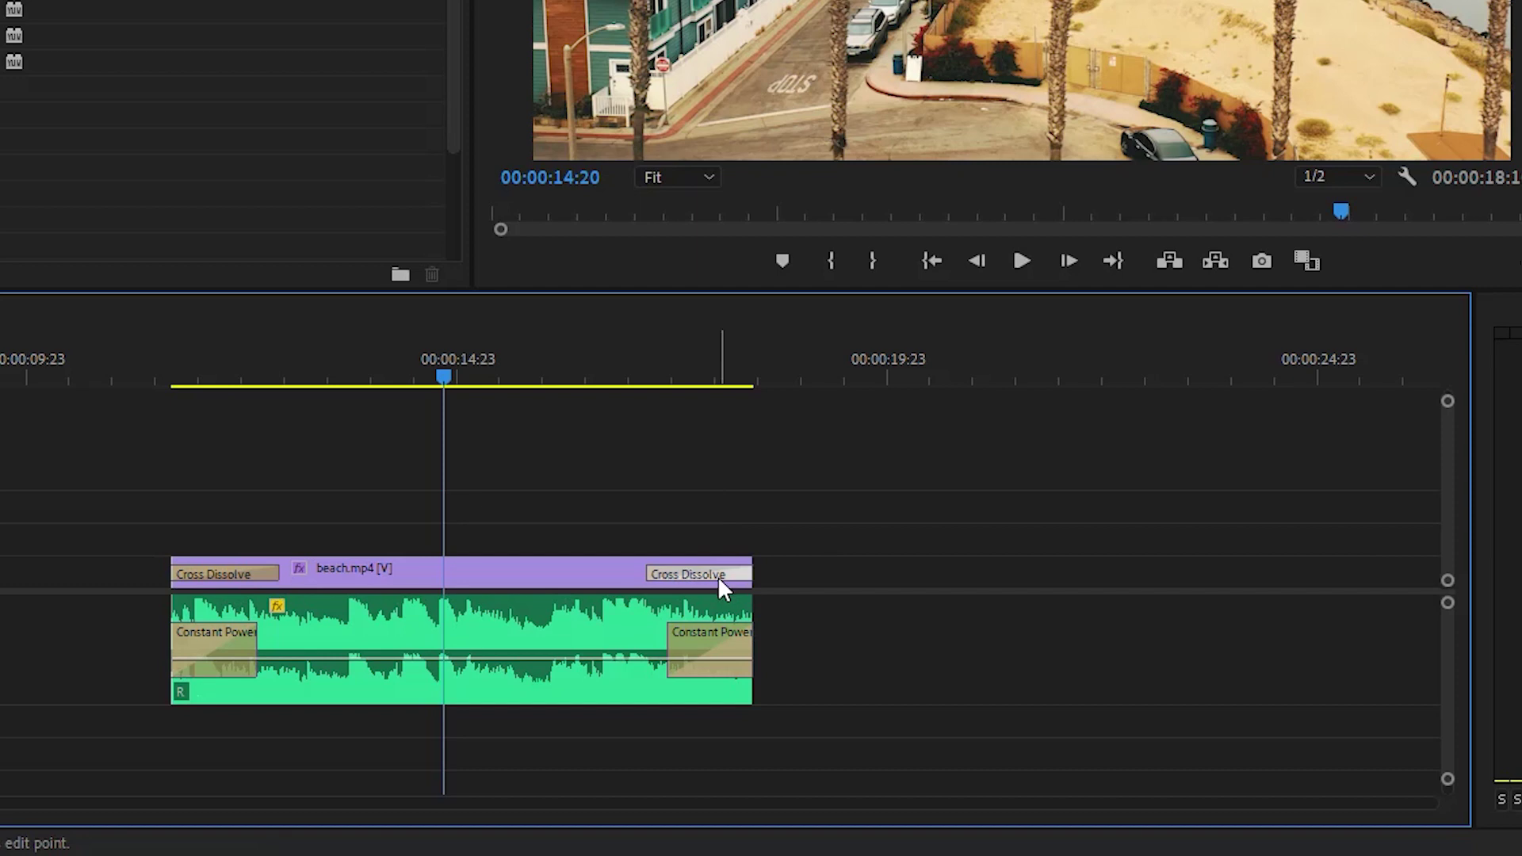
key(Delete)
click(725, 648)
key(Delete)
- Play back the beach clip from its start at 00:00:11:16 to check the video and audio fade-in
drag(268, 377, 171, 371)
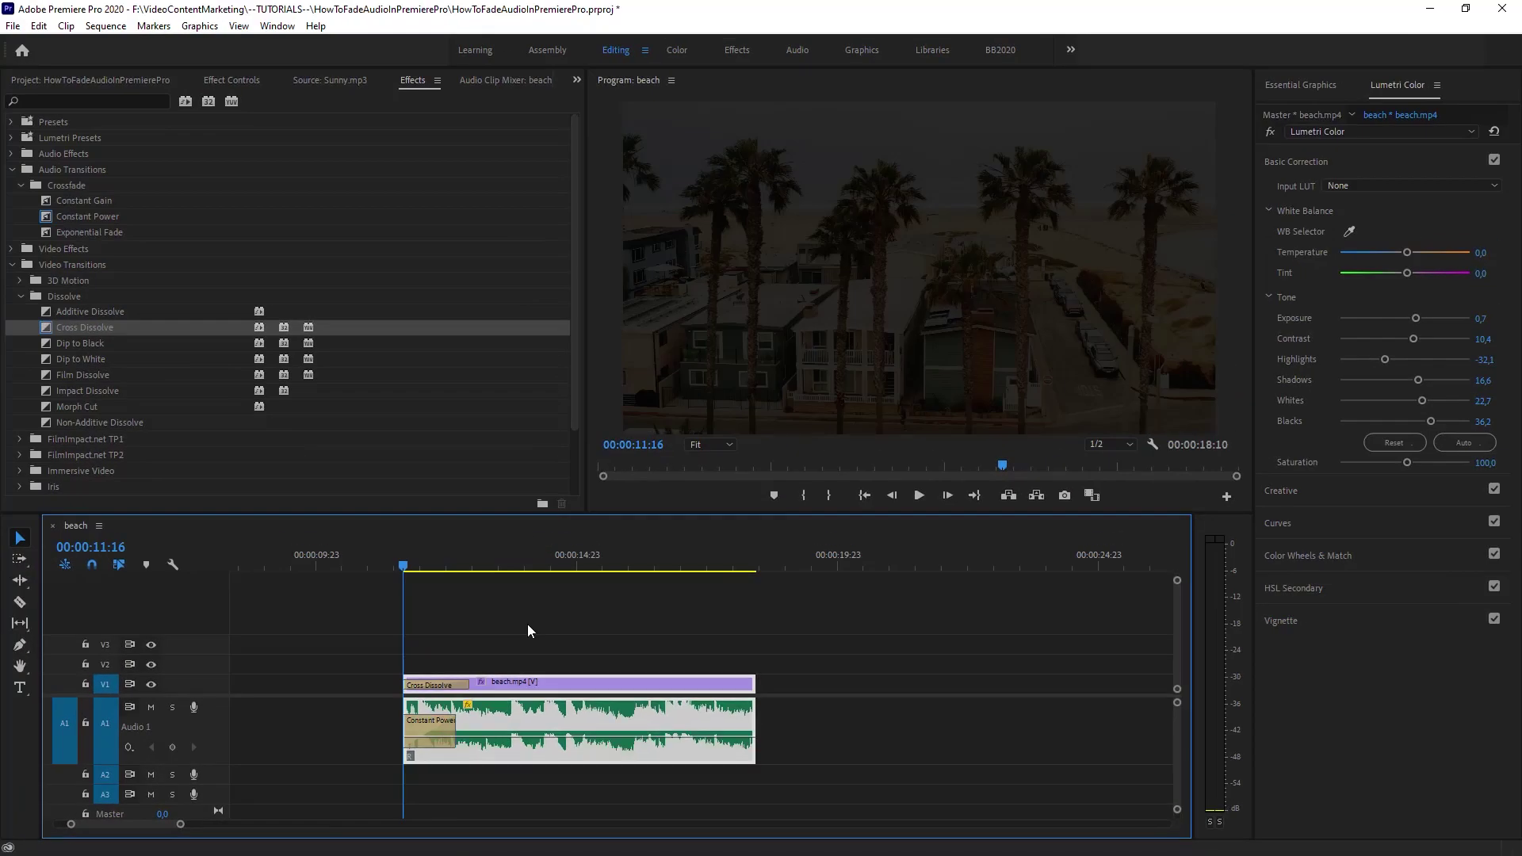
click(381, 474)
key(space)
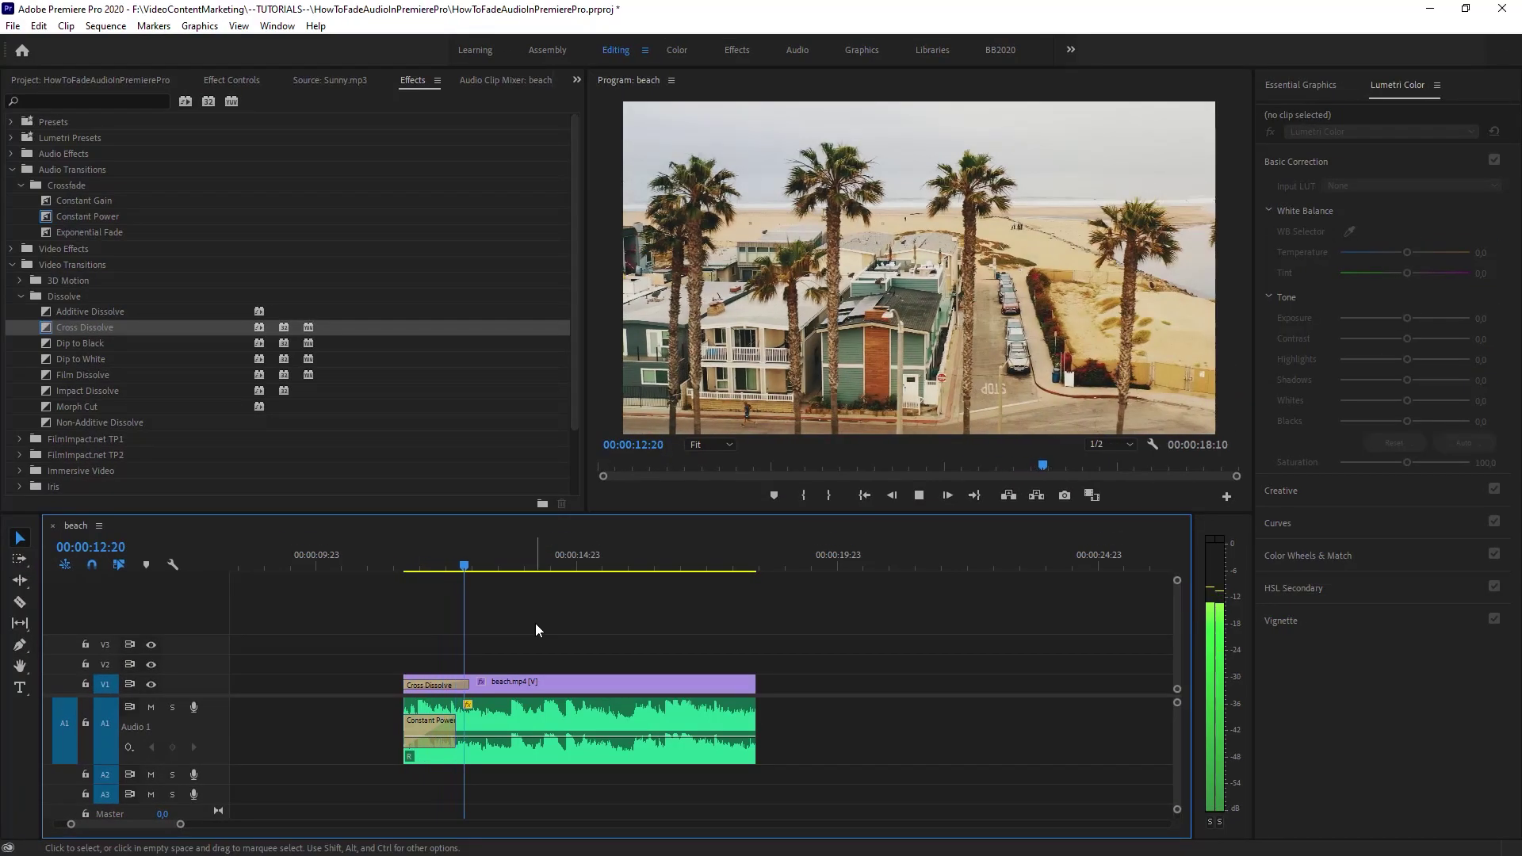
key(space)
- Delete the Cross Dissolve and Constant Power transitions at the start of the beach clip
key(ctrl+a)
click(536, 624)
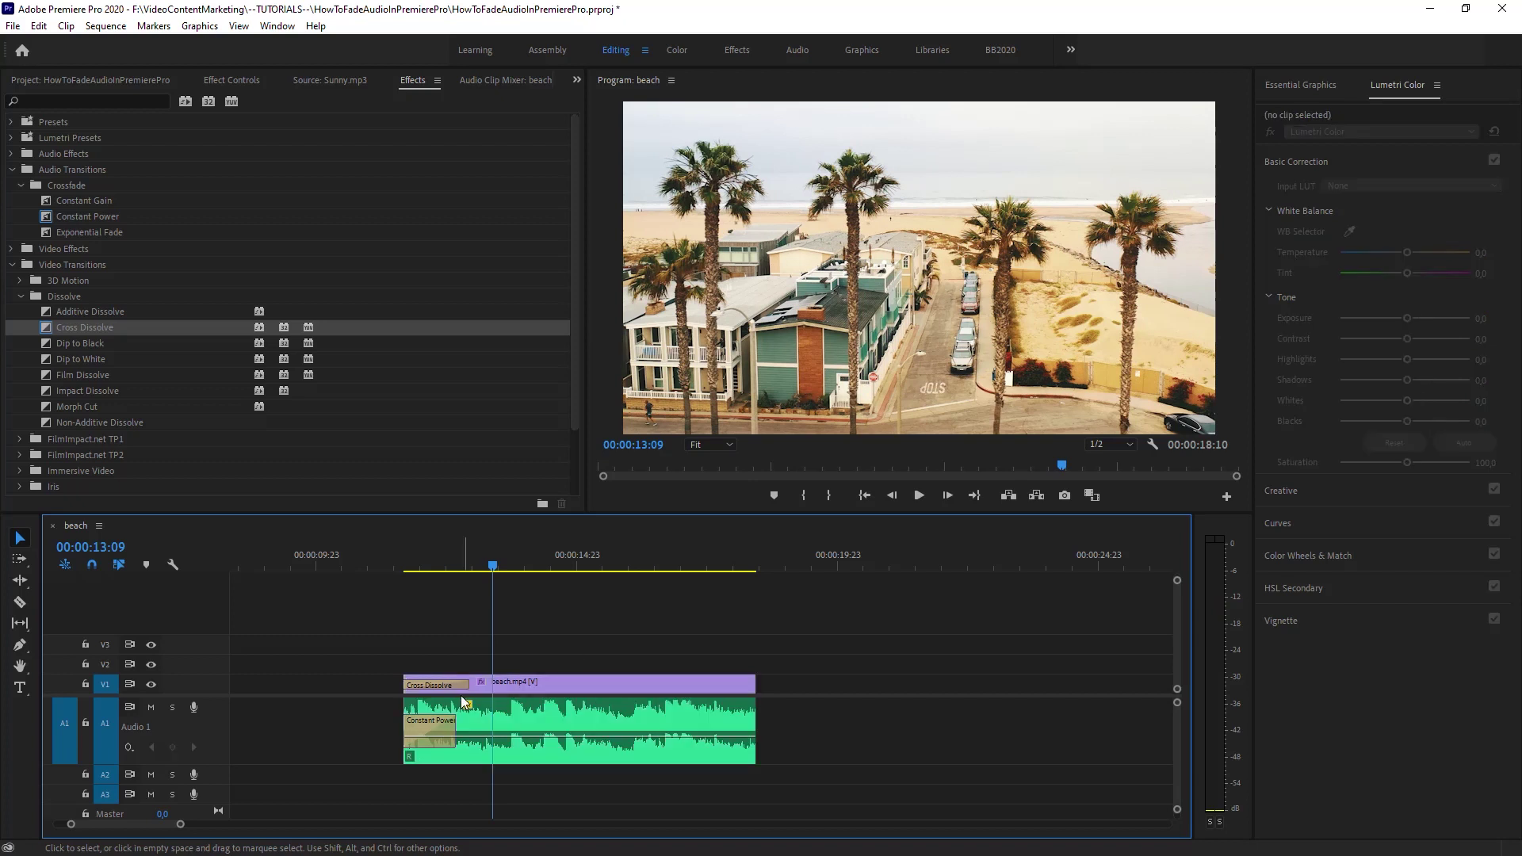
click(448, 686)
key(Delete)
click(440, 725)
key(Delete)
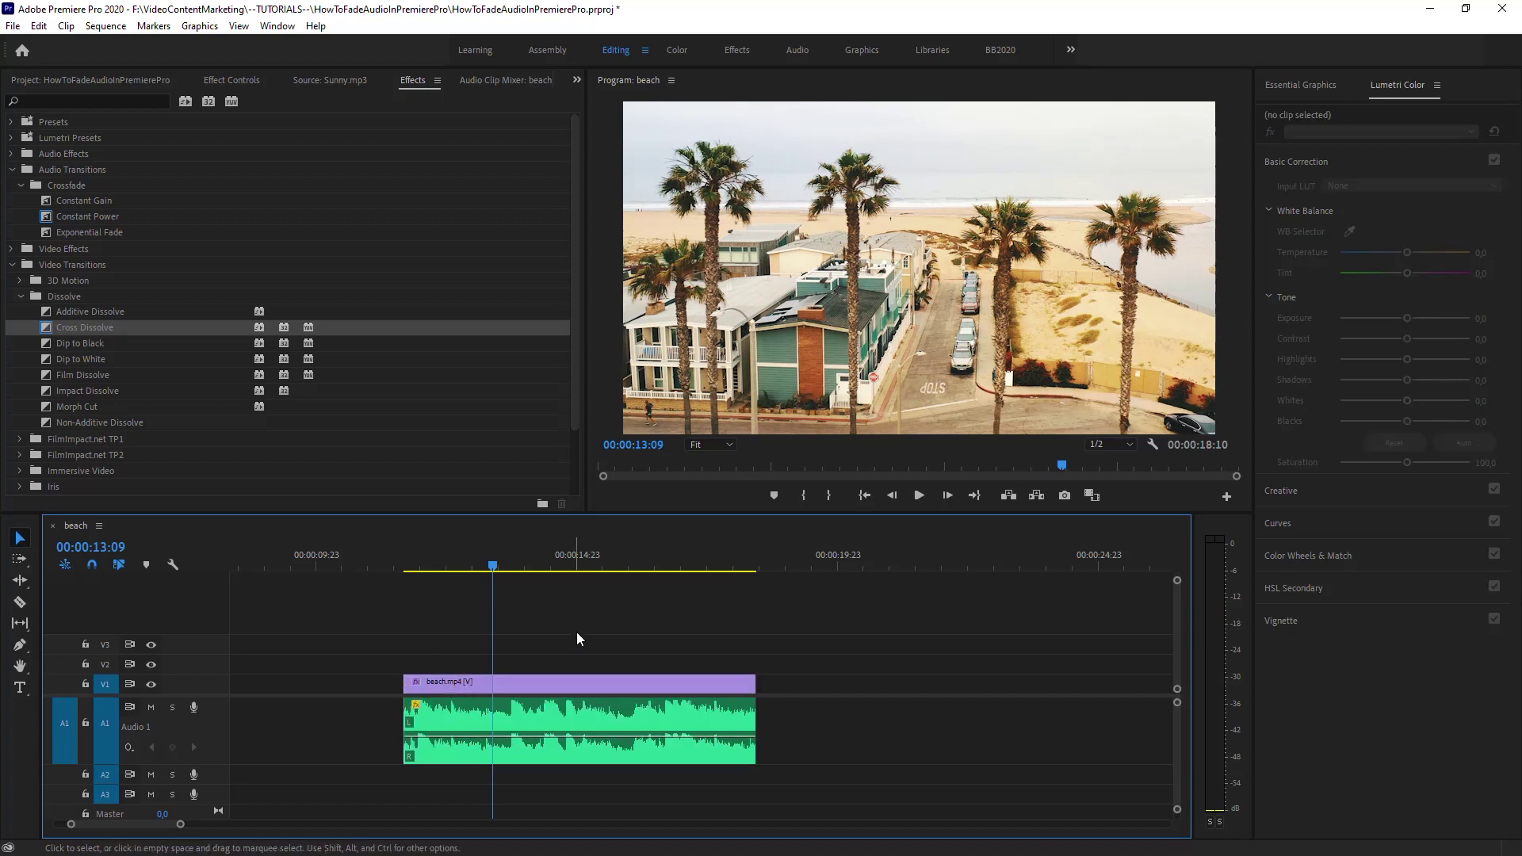